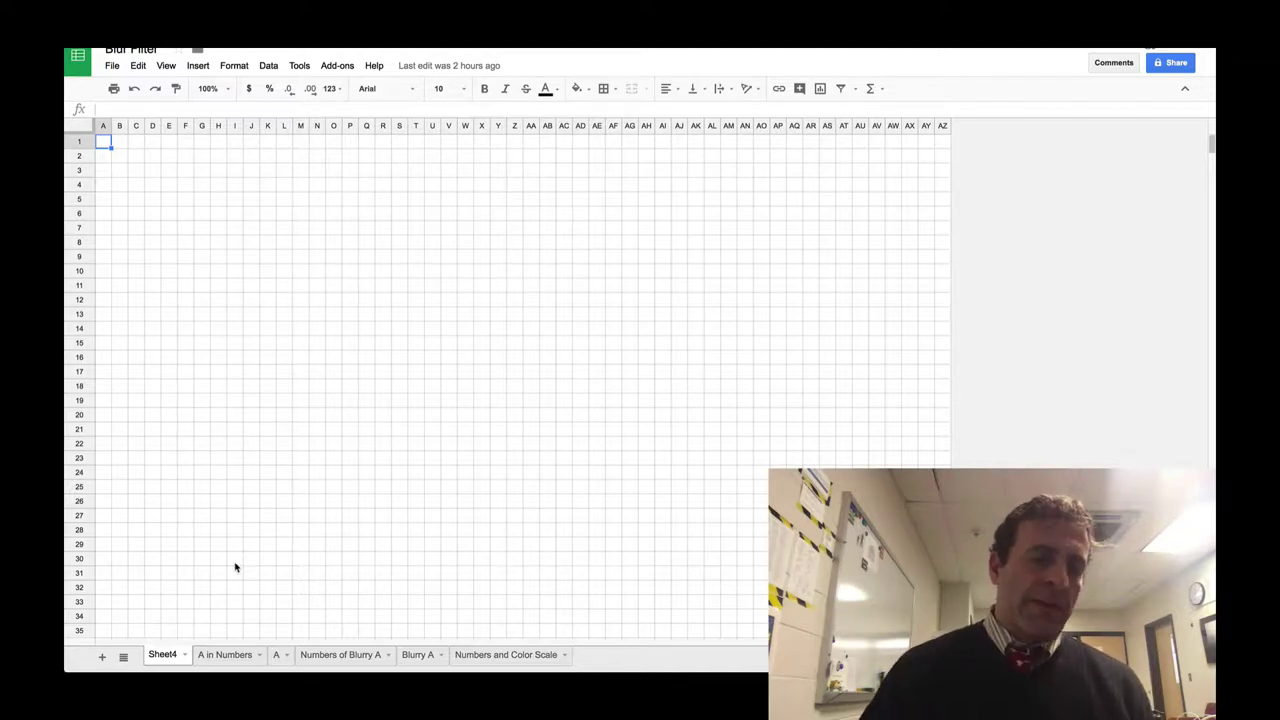
click(221, 655)
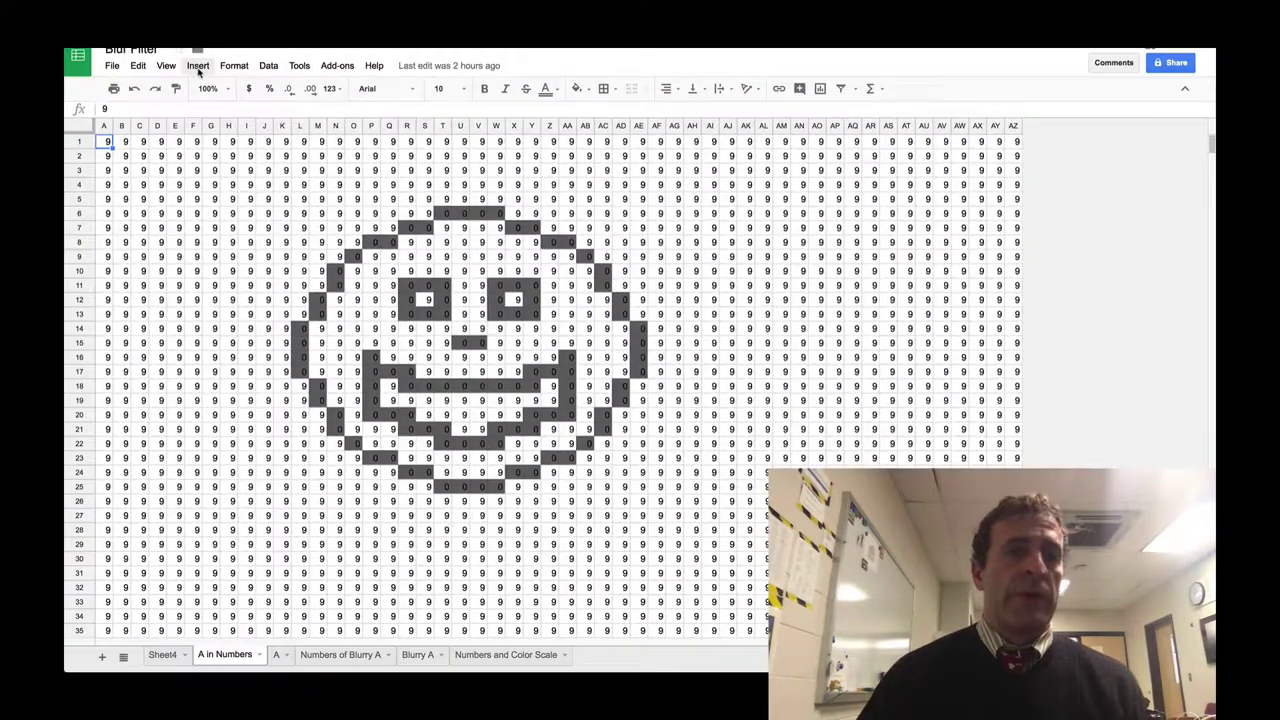
Delete the duplicate colour-scale rule and open the remaining A1:AZ1000 colour-scale rule for editing
click(234, 66)
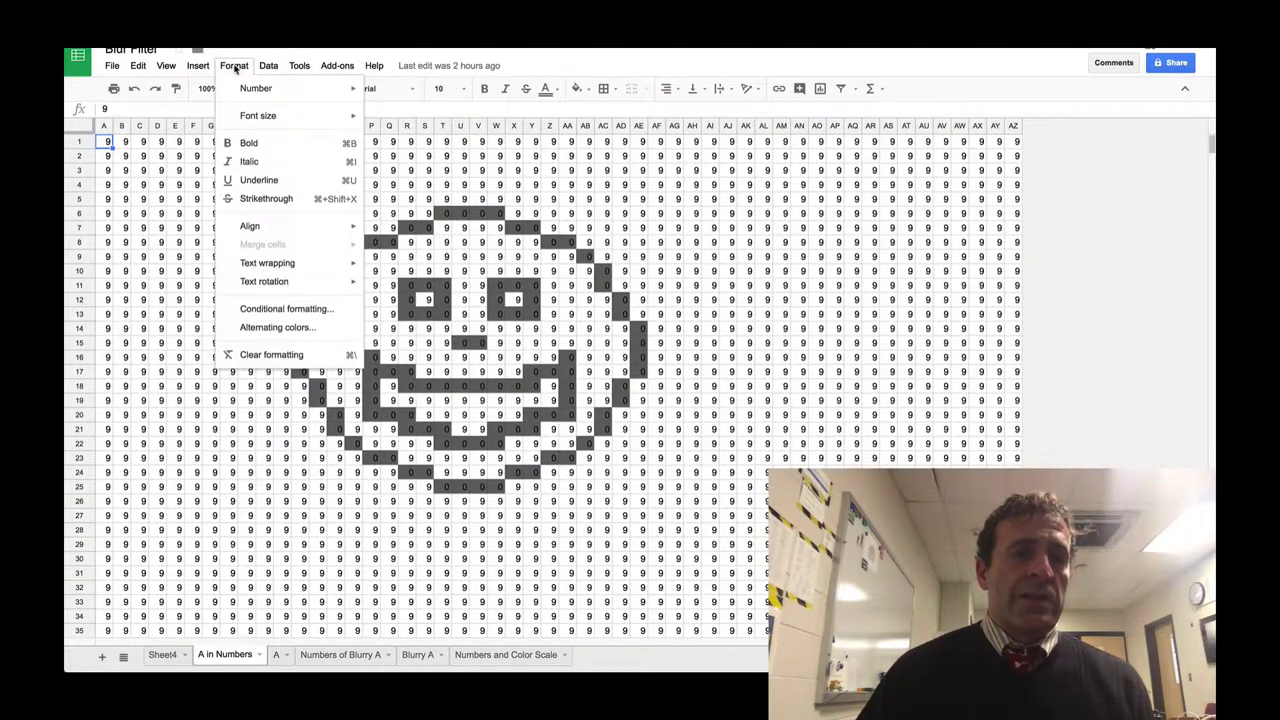
click(258, 314)
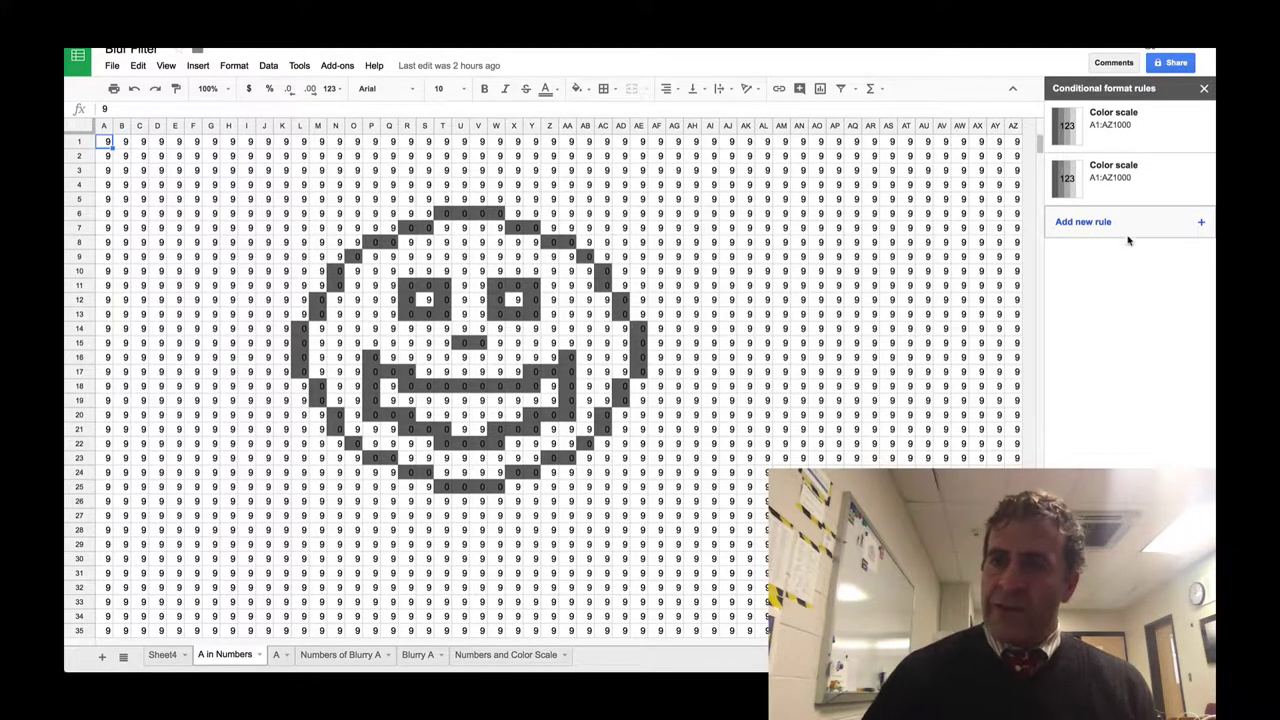
click(1199, 182)
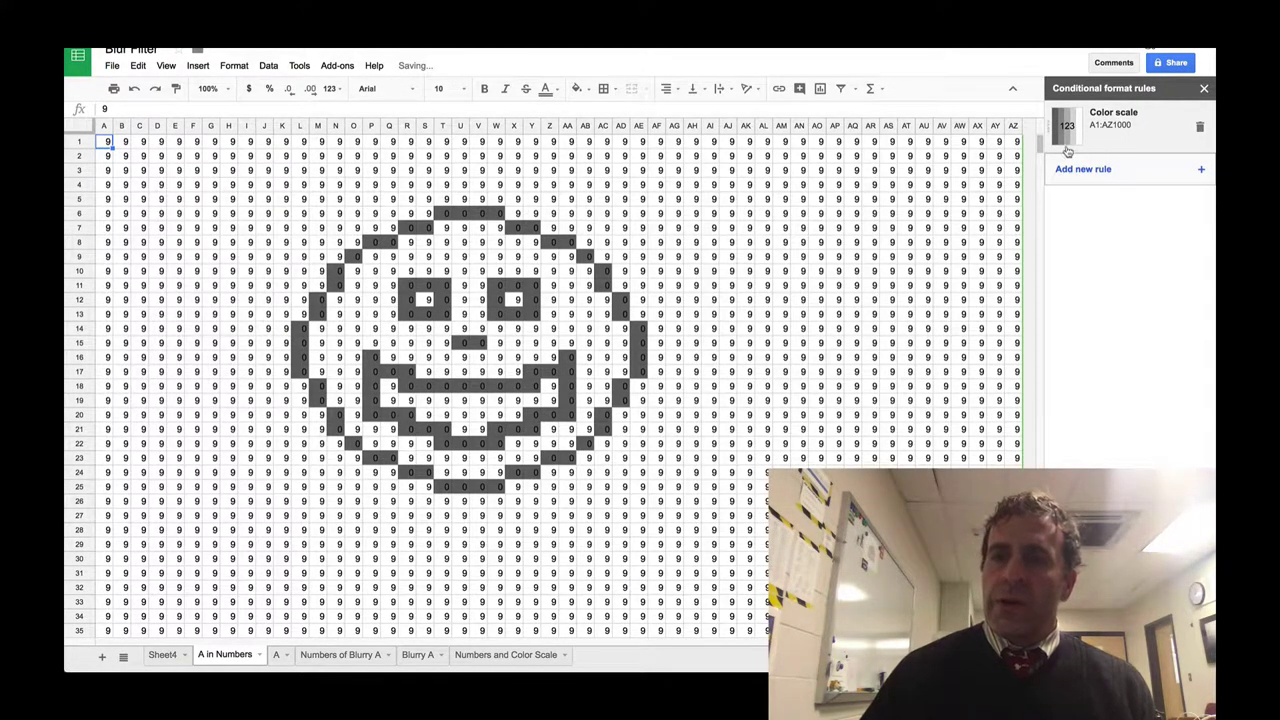
click(1120, 148)
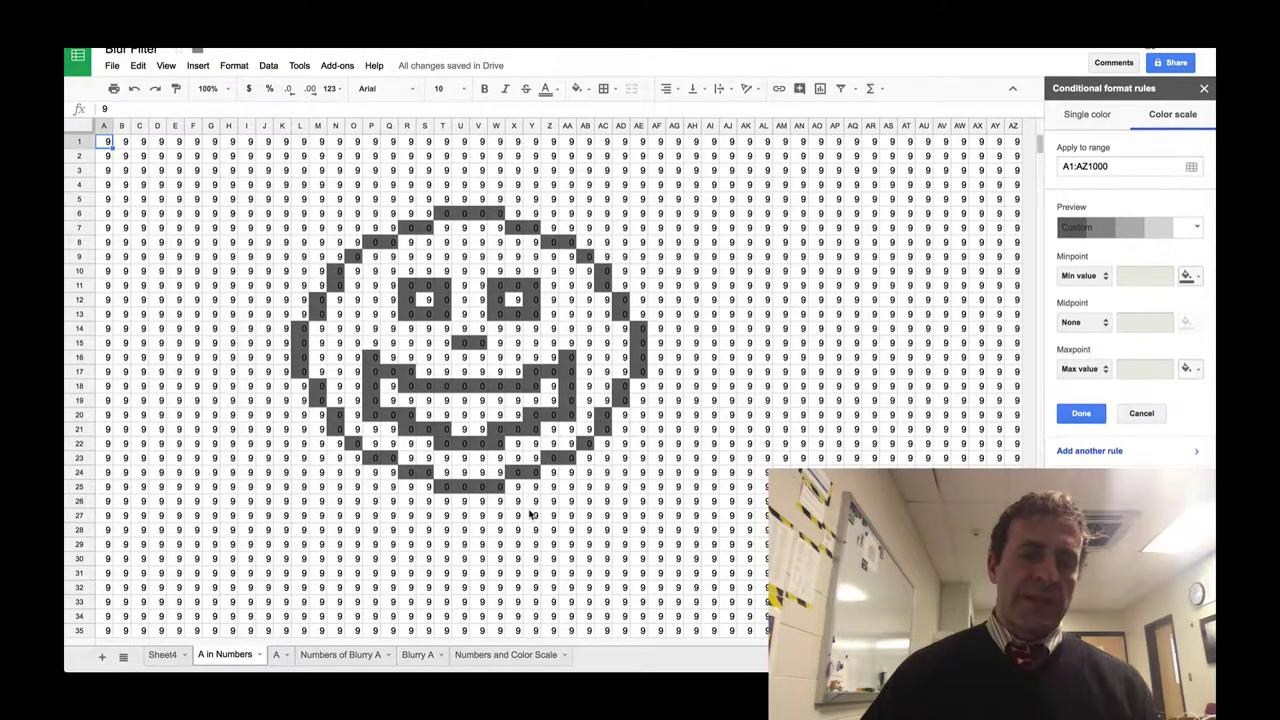
On sheet A, review the 'contains 2' rule, then open the 'contains 3' rule's grey style options
click(276, 655)
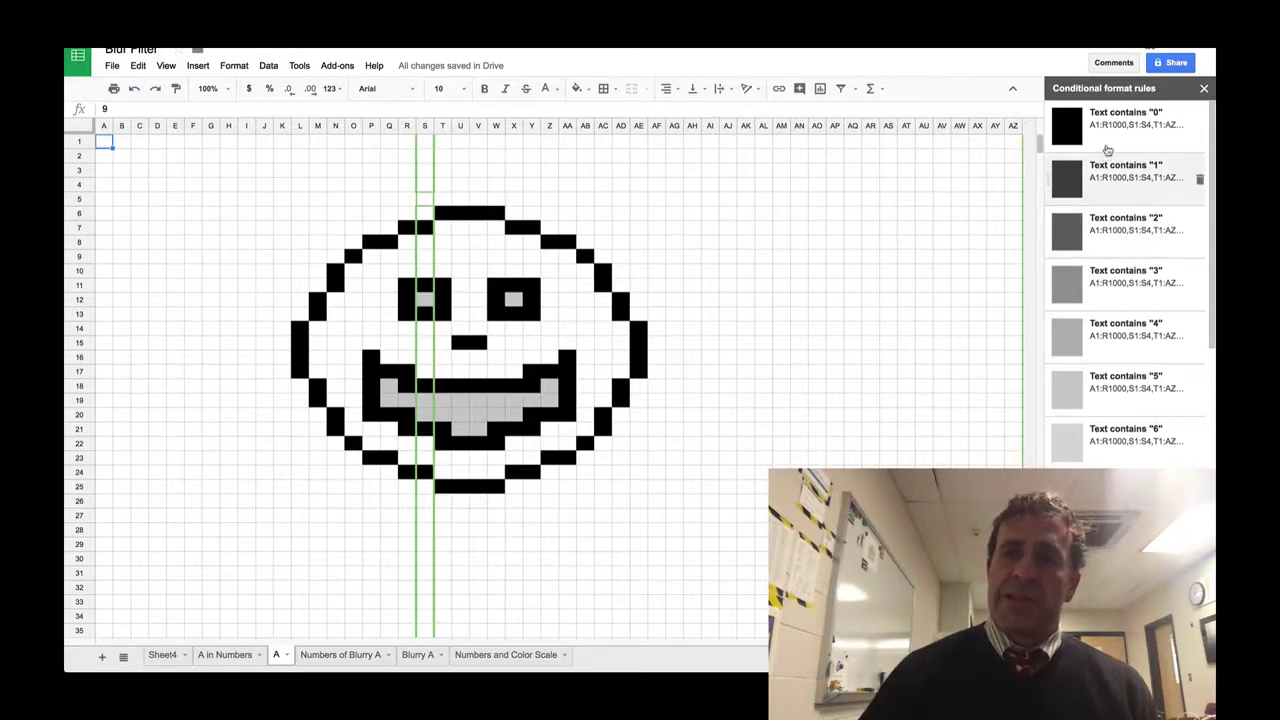
click(1106, 240)
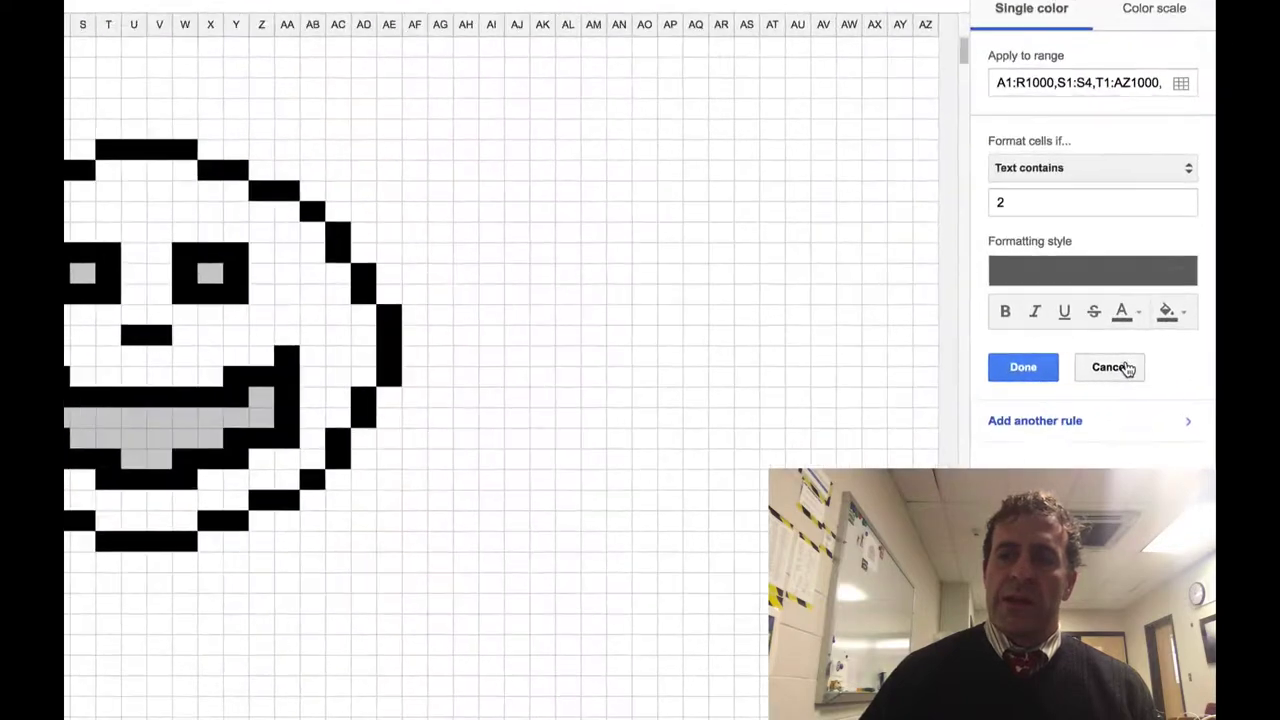
click(1141, 364)
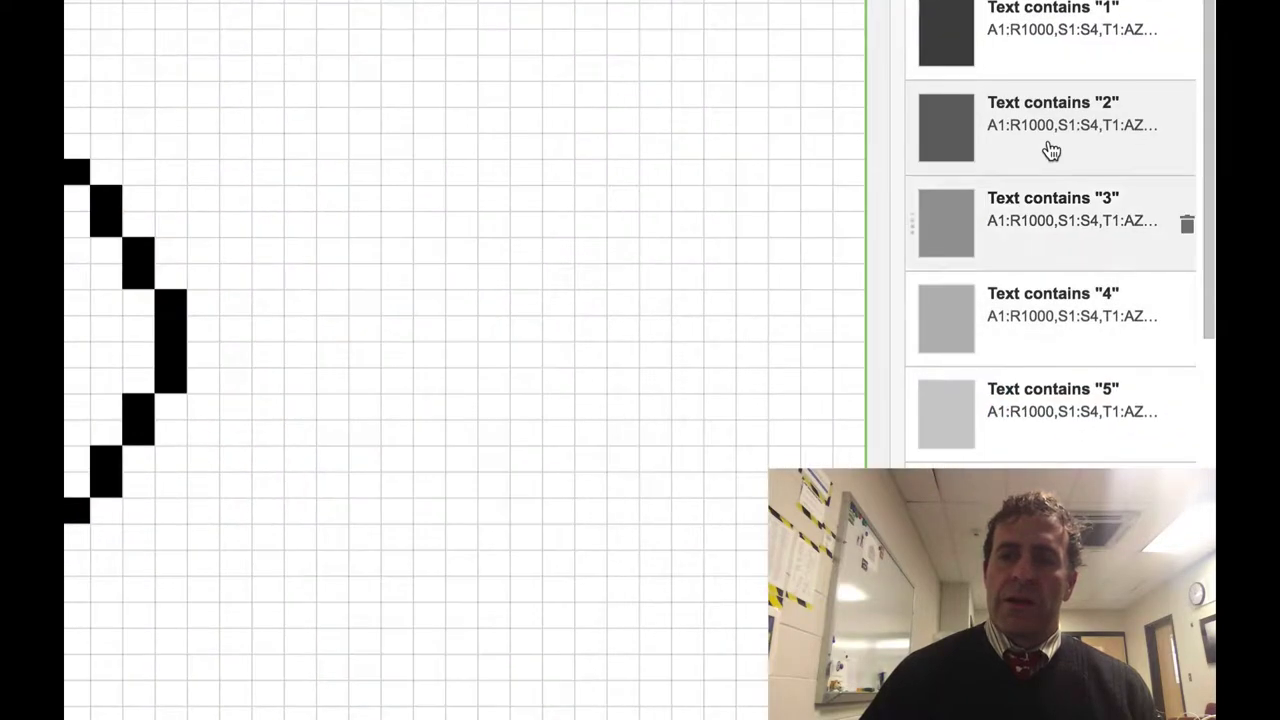
click(1034, 248)
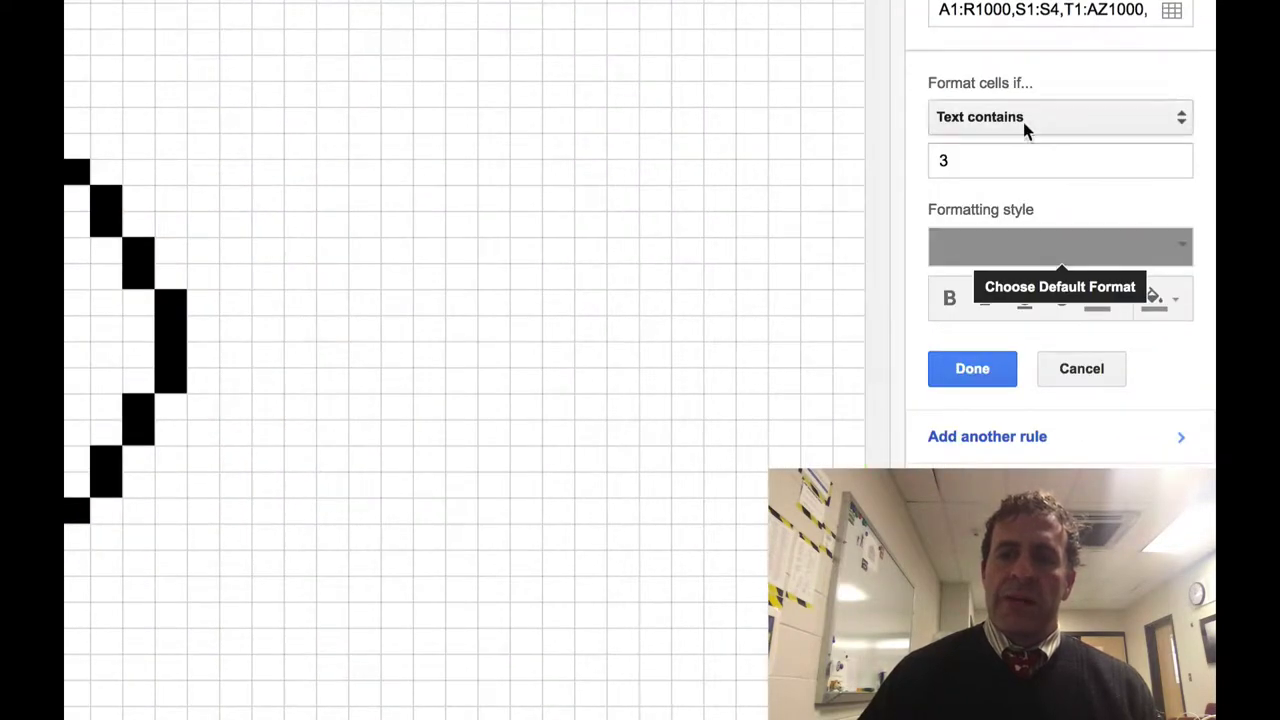
double_click(966, 160)
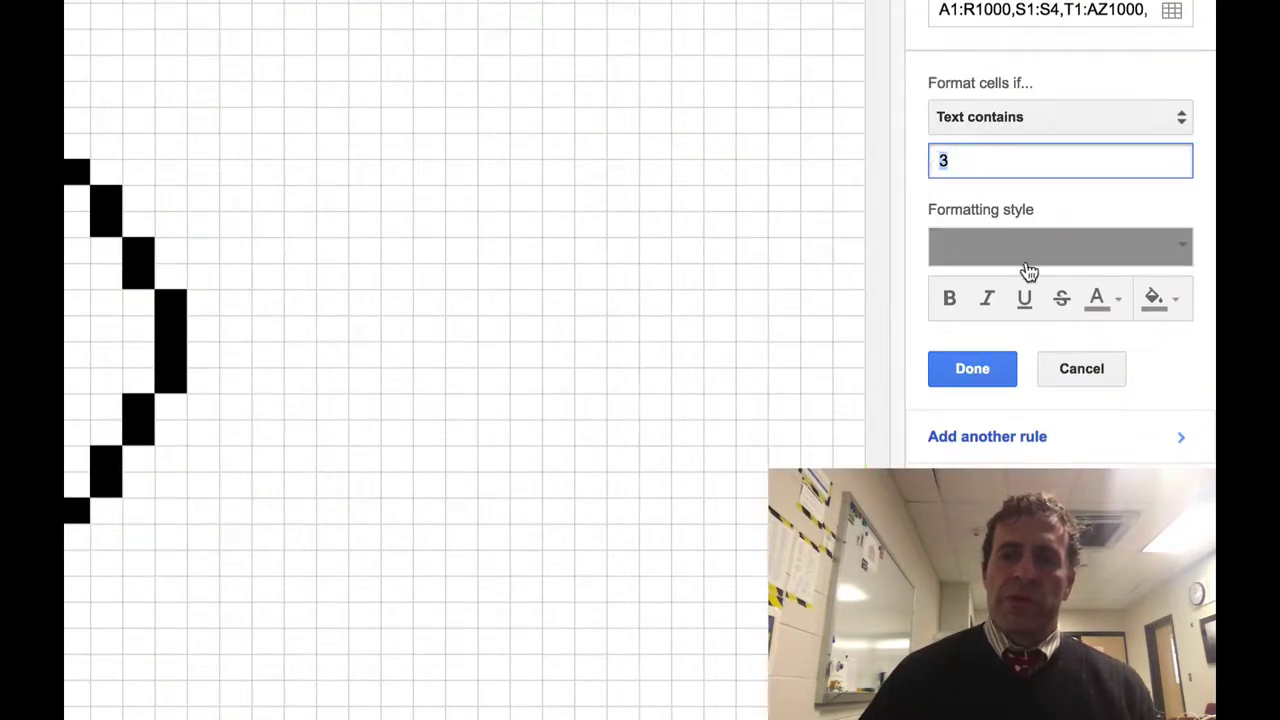
click(1082, 261)
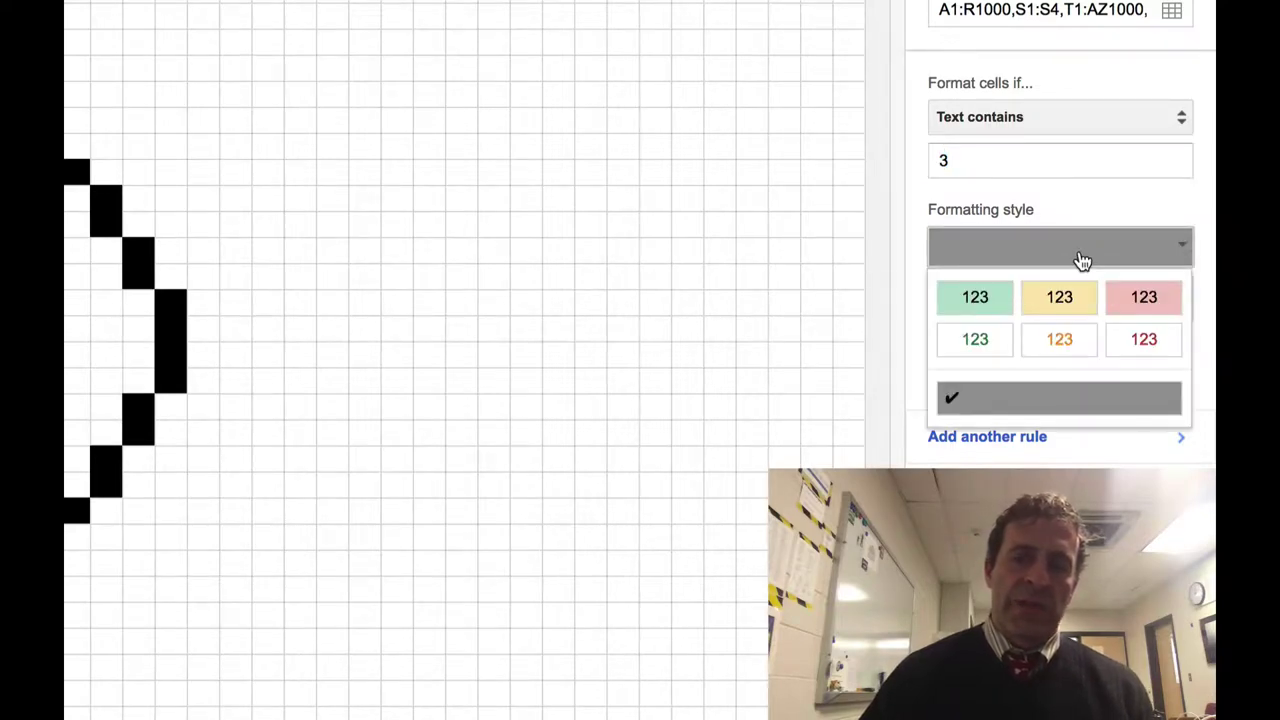
Close the style choices, keeping the grey fill for the rule on cells containing 3
click(1082, 261)
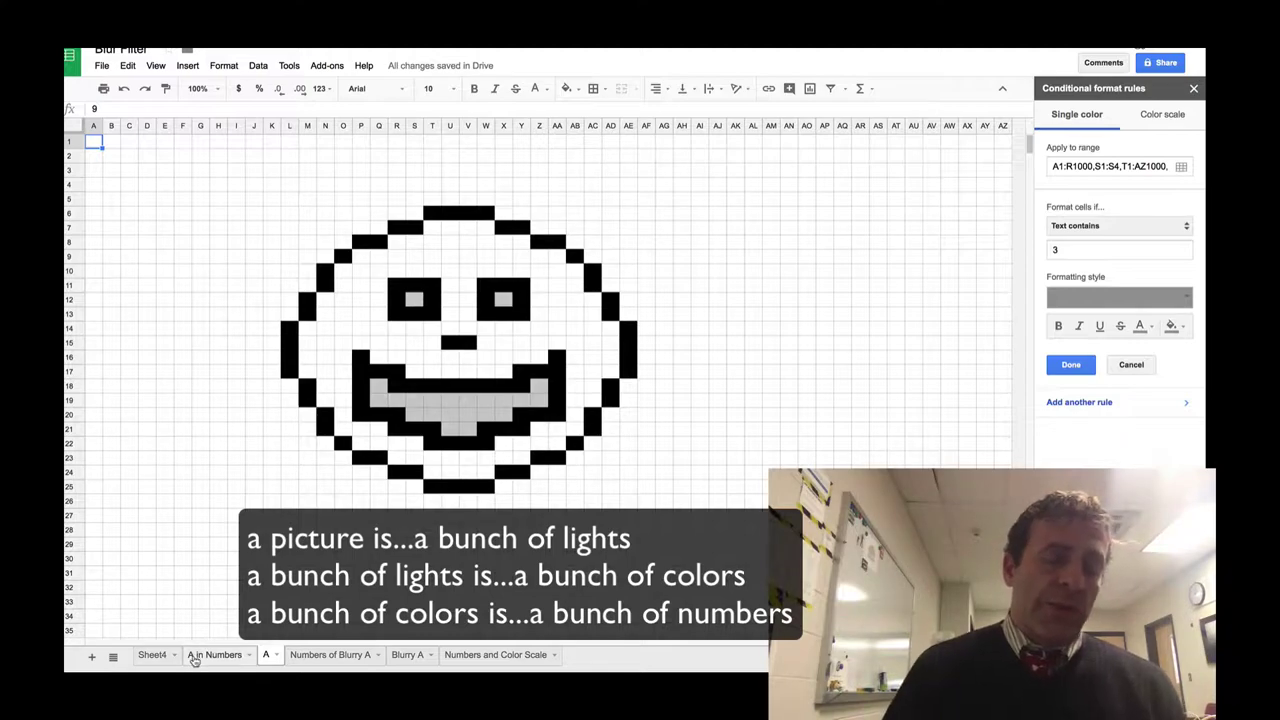
Flip between A in Numbers and sheet A to compare the smiley with its numbers, ending on A in Numbers
click(196, 656)
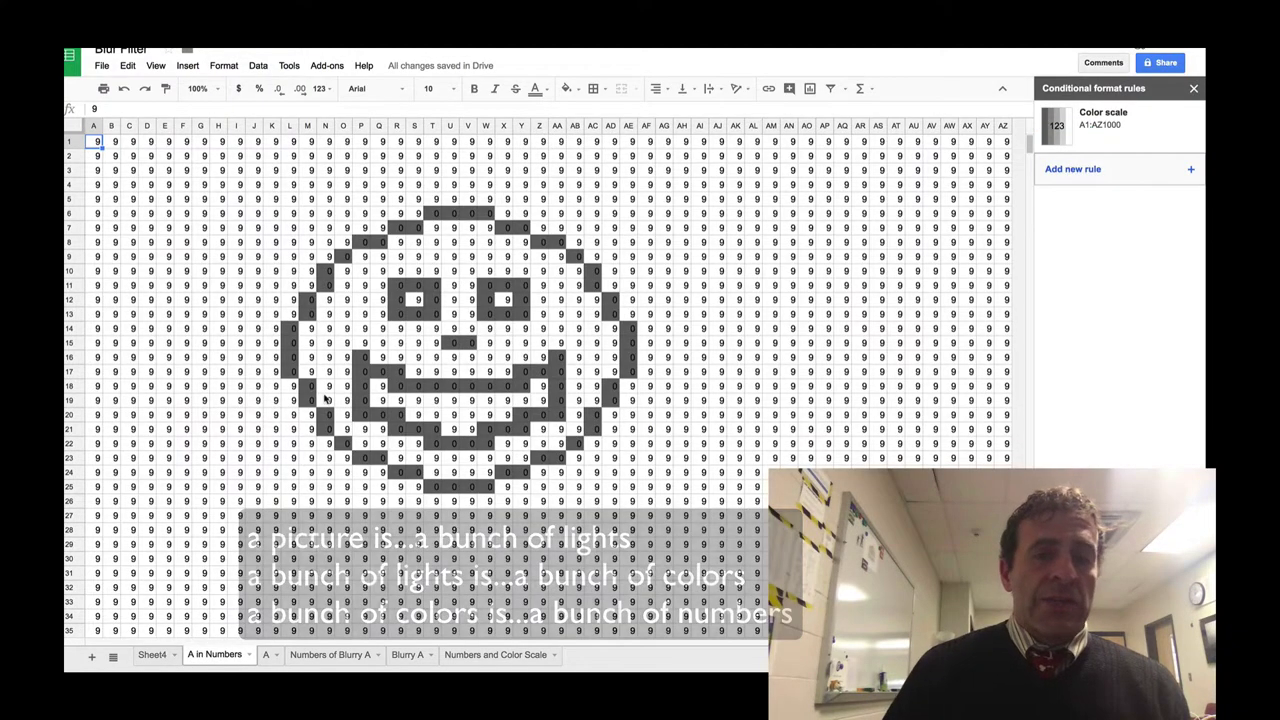
click(266, 655)
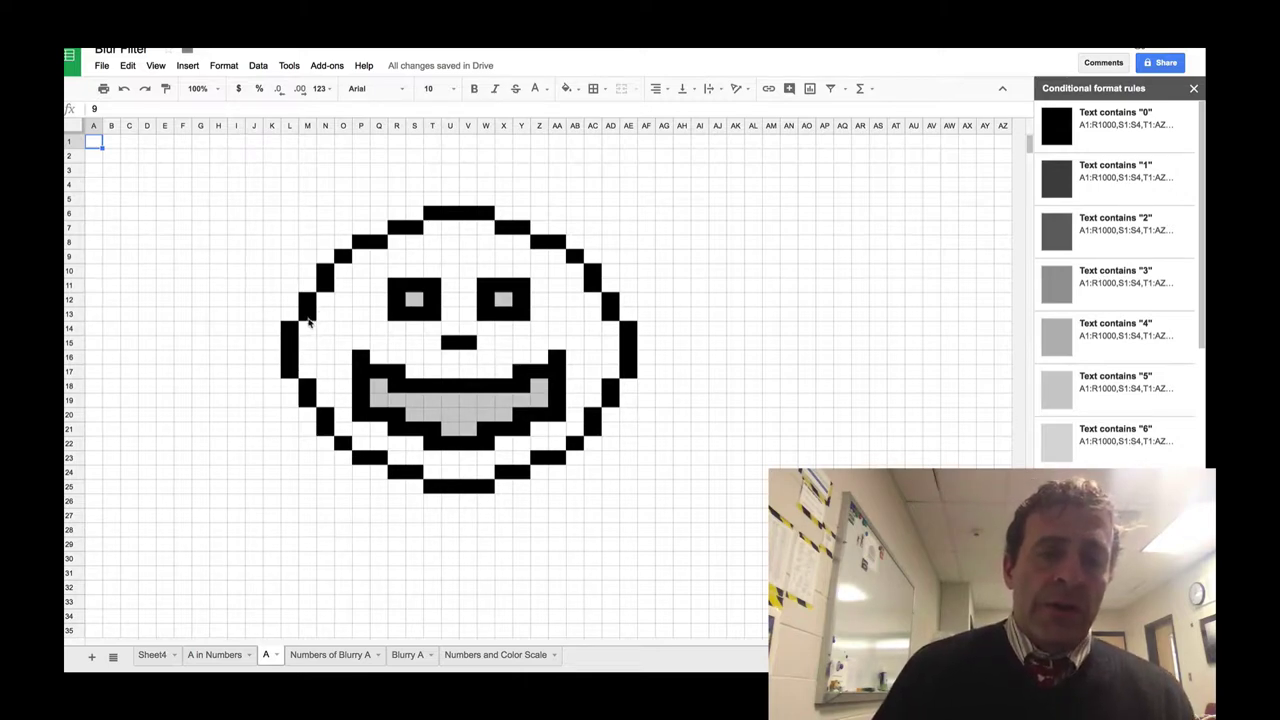
click(210, 655)
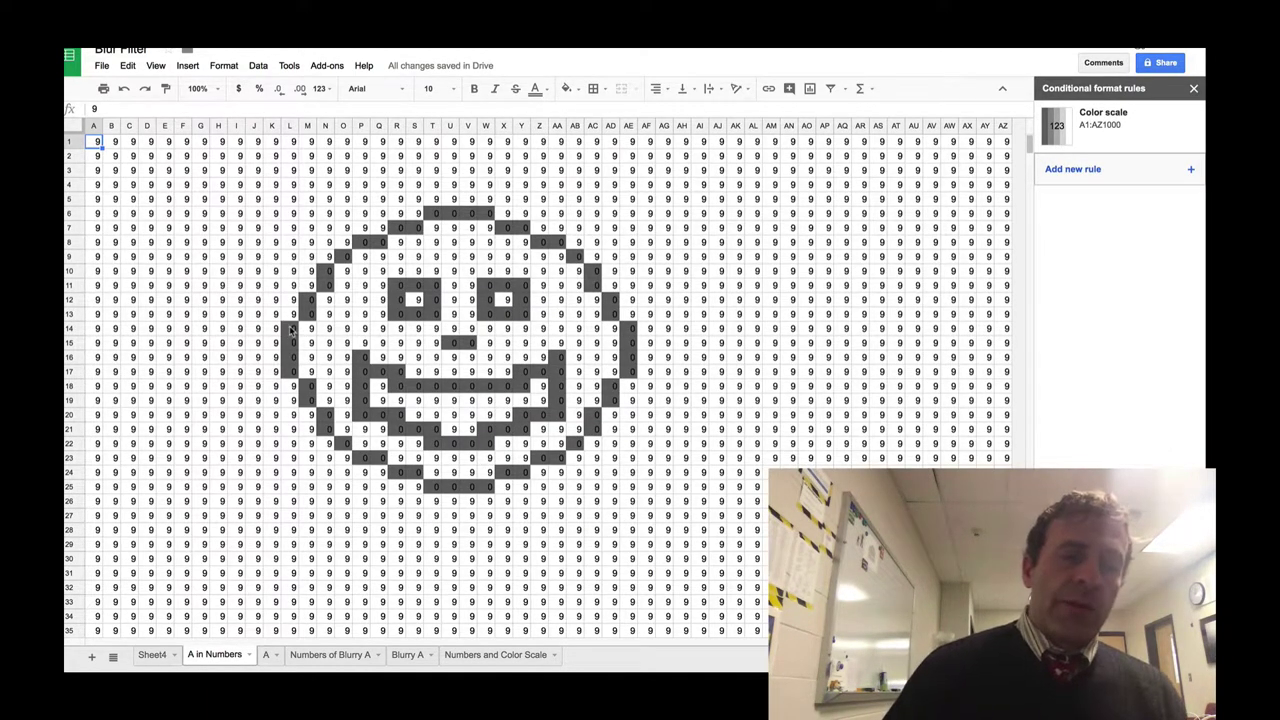
Inspect the blur formula in cell L14 on Numbers of Blurry A, then return to A in Numbers
click(312, 656)
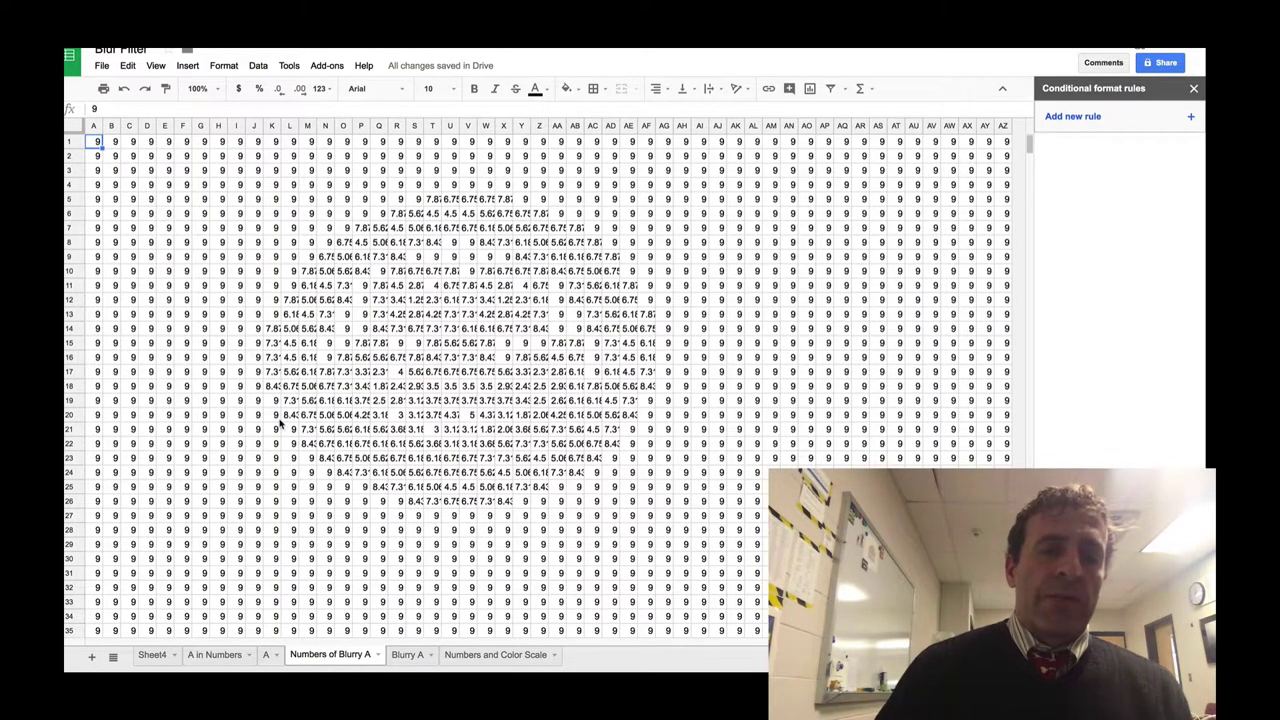
click(290, 328)
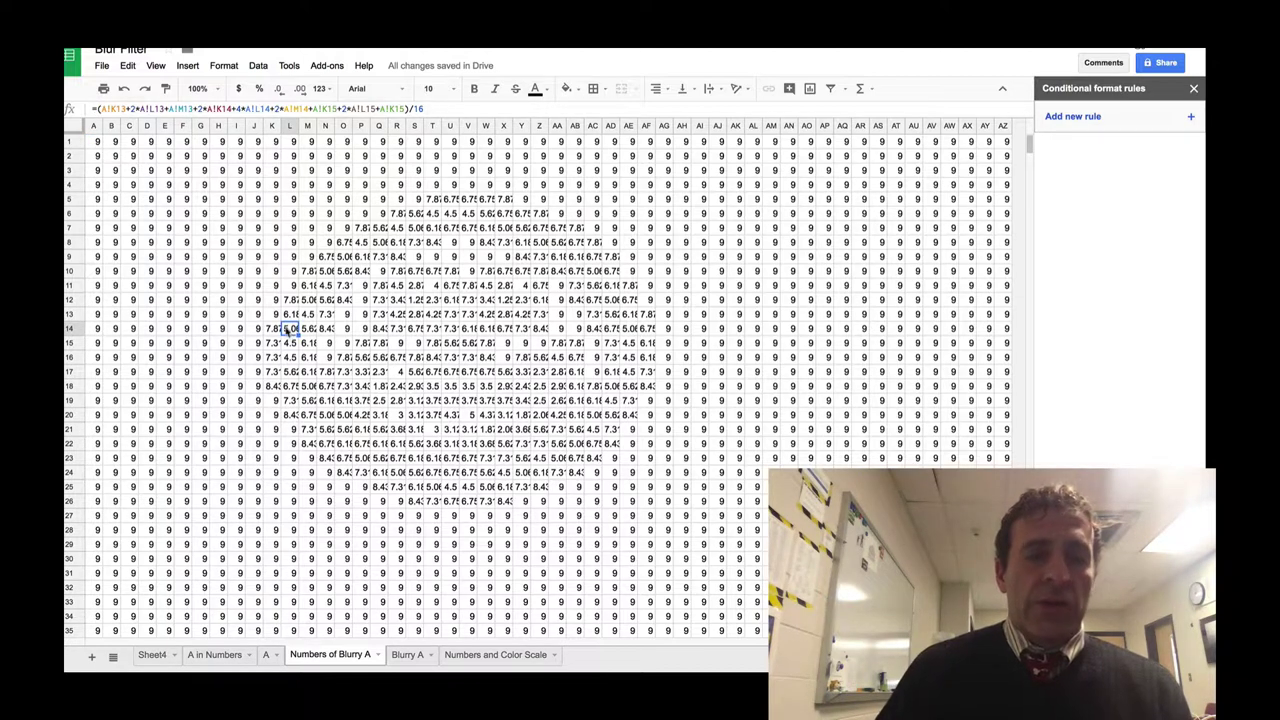
click(226, 655)
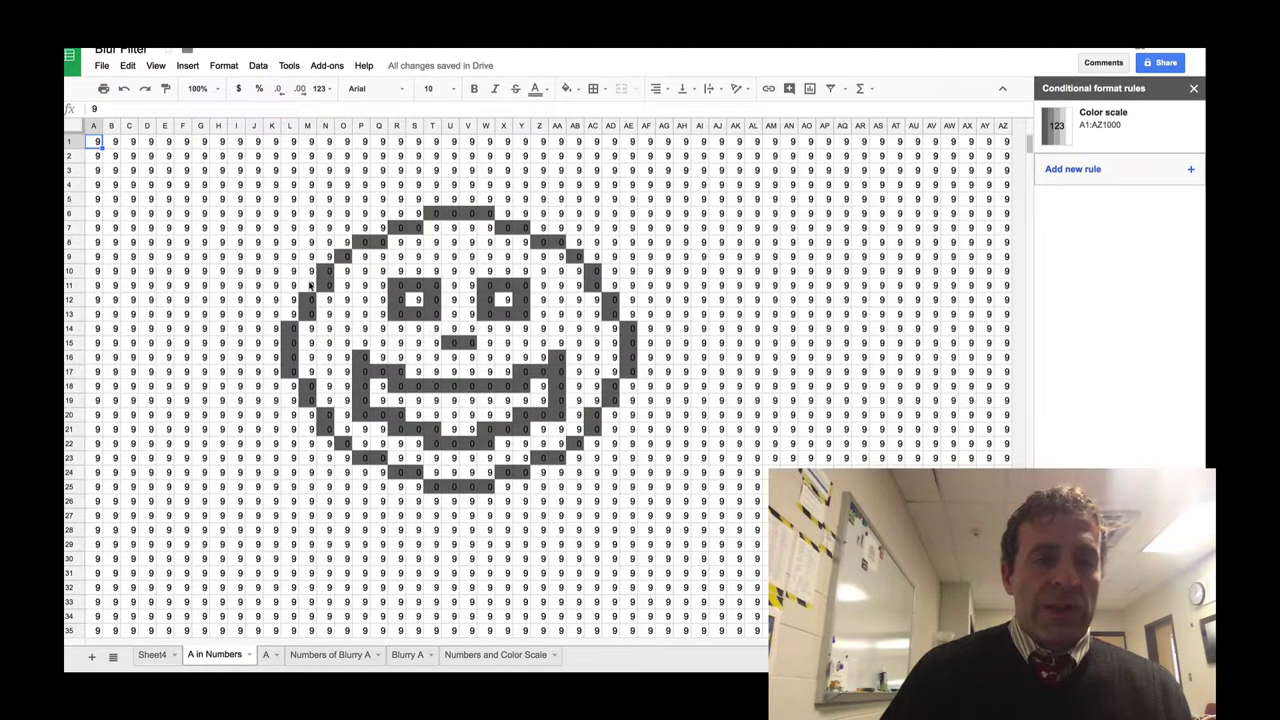
On A in Numbers, select L14 and its eight neighbours K13–M15 to trace the weighted average
click(291, 329)
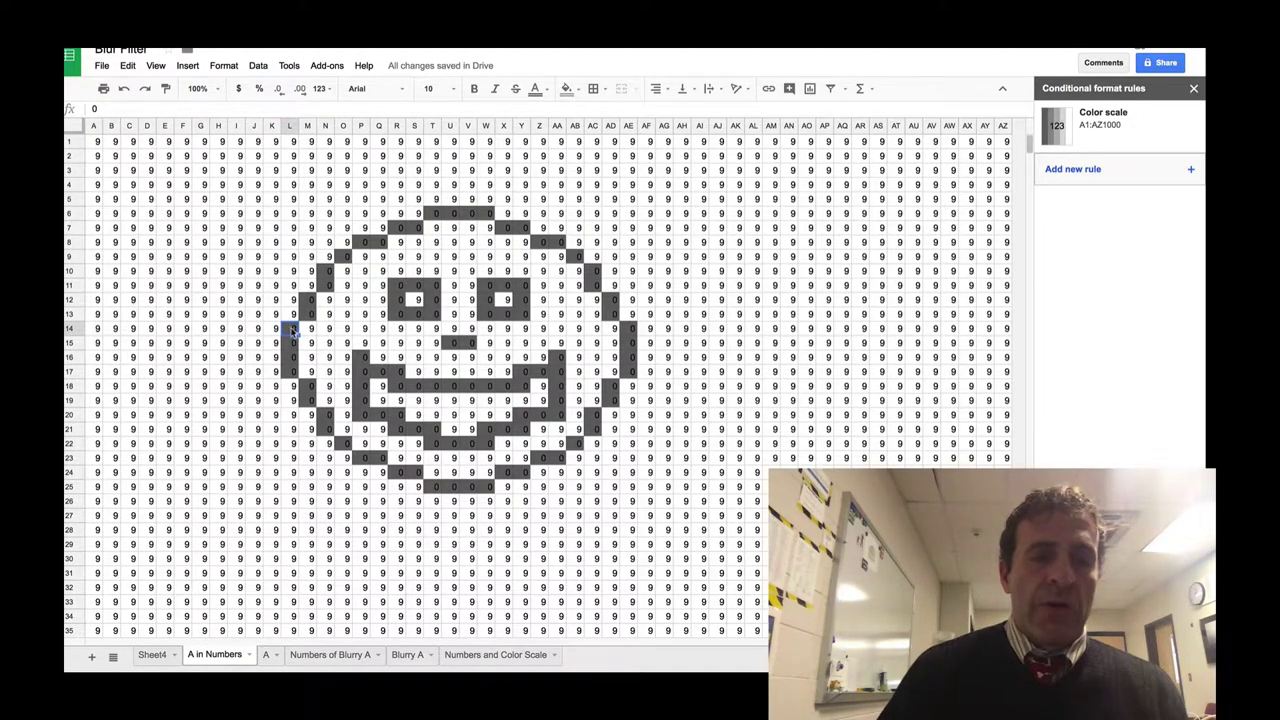
click(304, 315)
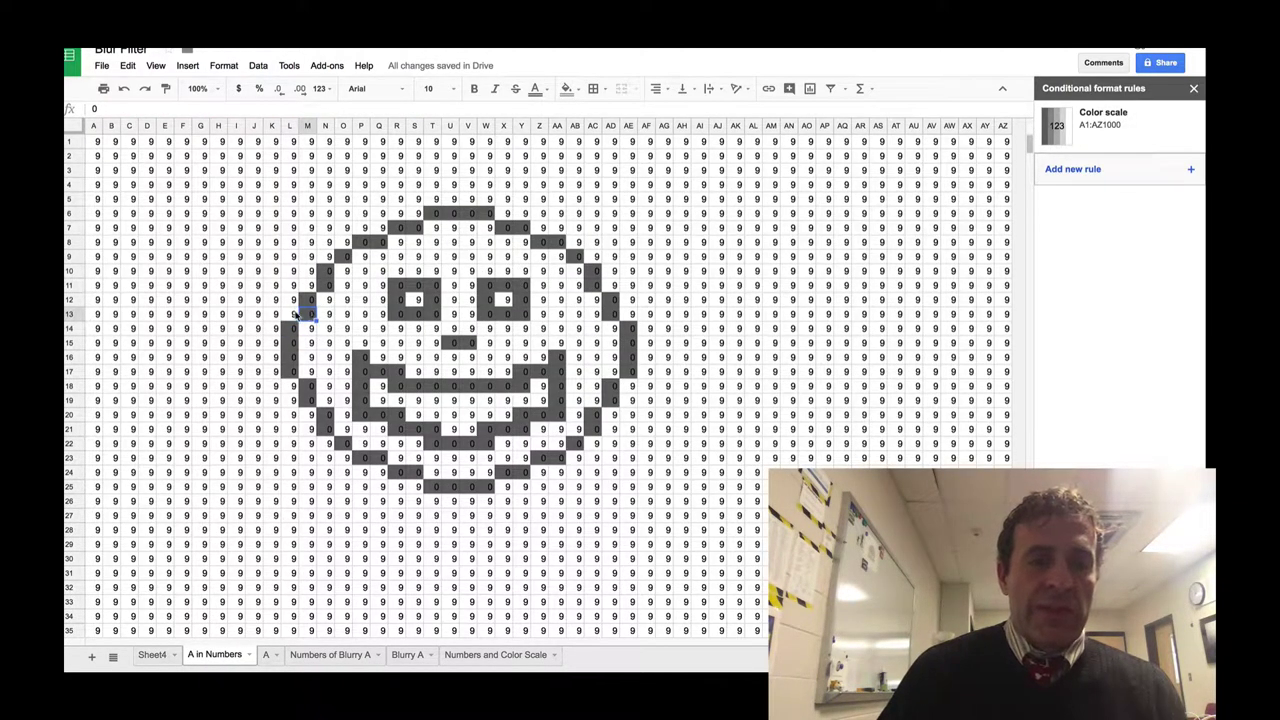
click(289, 314)
click(272, 314)
click(272, 328)
click(274, 343)
click(291, 343)
click(308, 343)
click(309, 329)
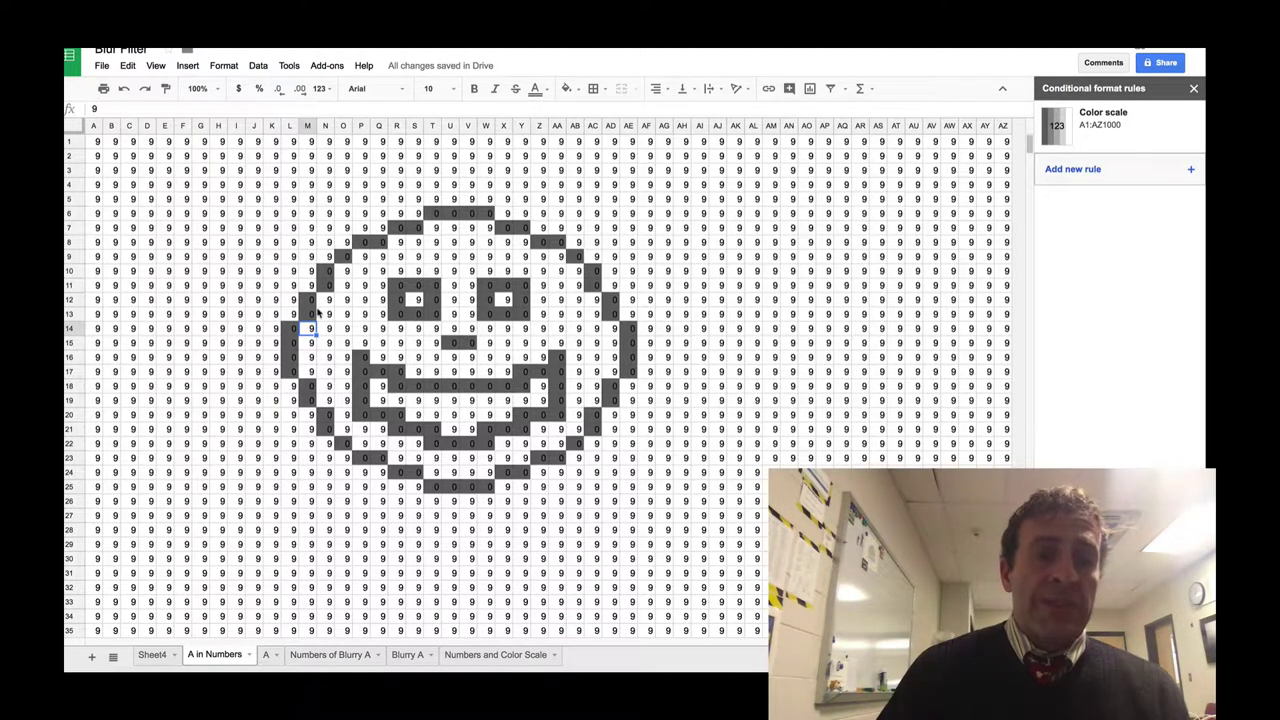
Check cells M13 (0), M14 (9), N13, N12, L12, L14 and N14, ending on Numbers of Blurry A
click(310, 315)
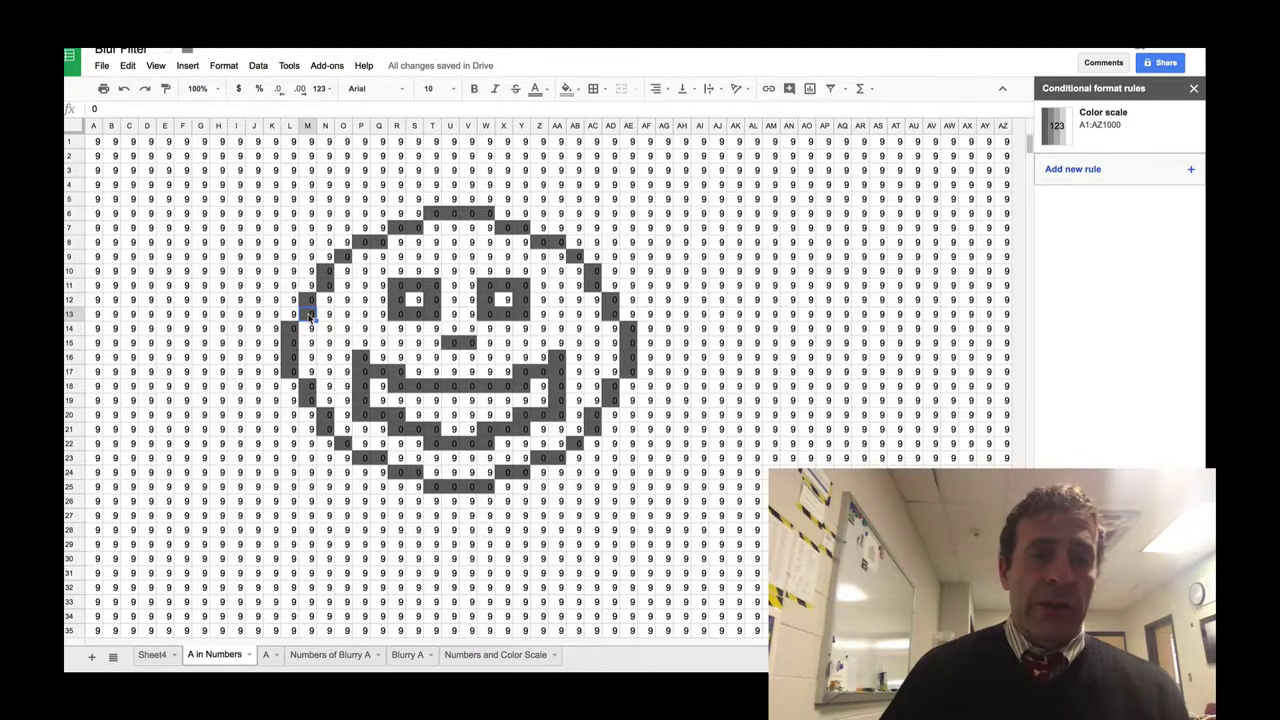
click(310, 329)
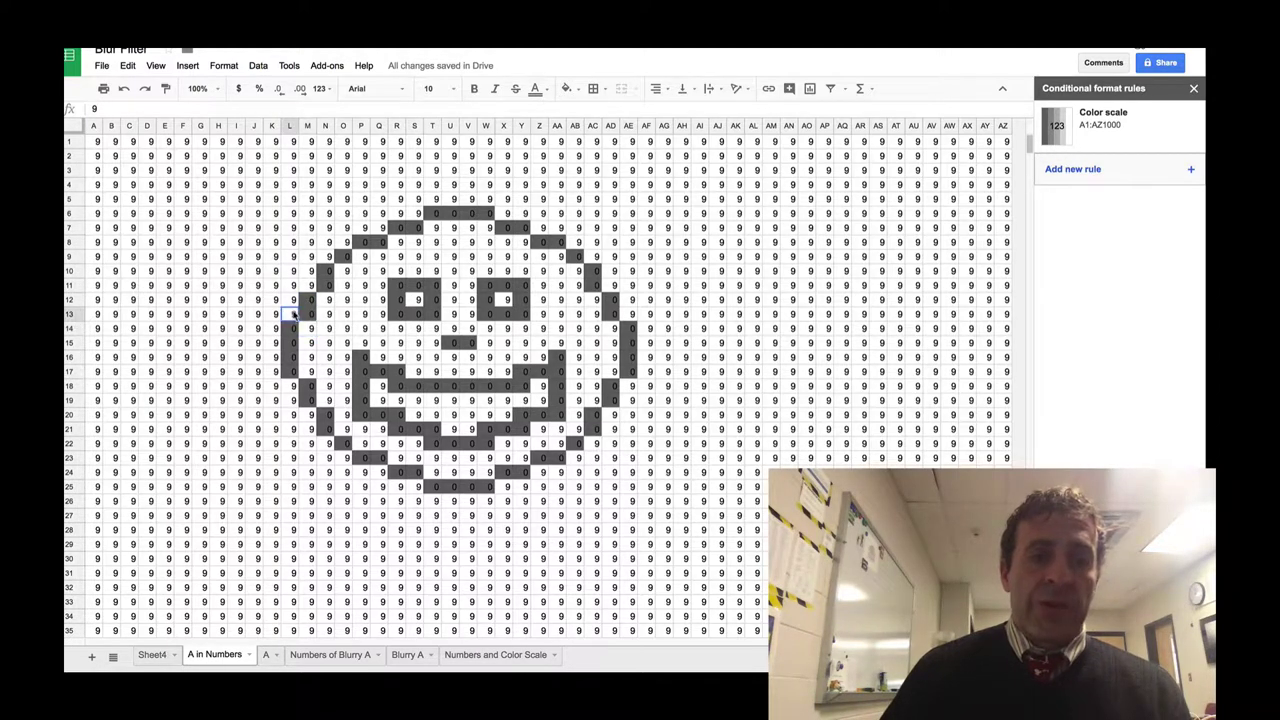
click(329, 314)
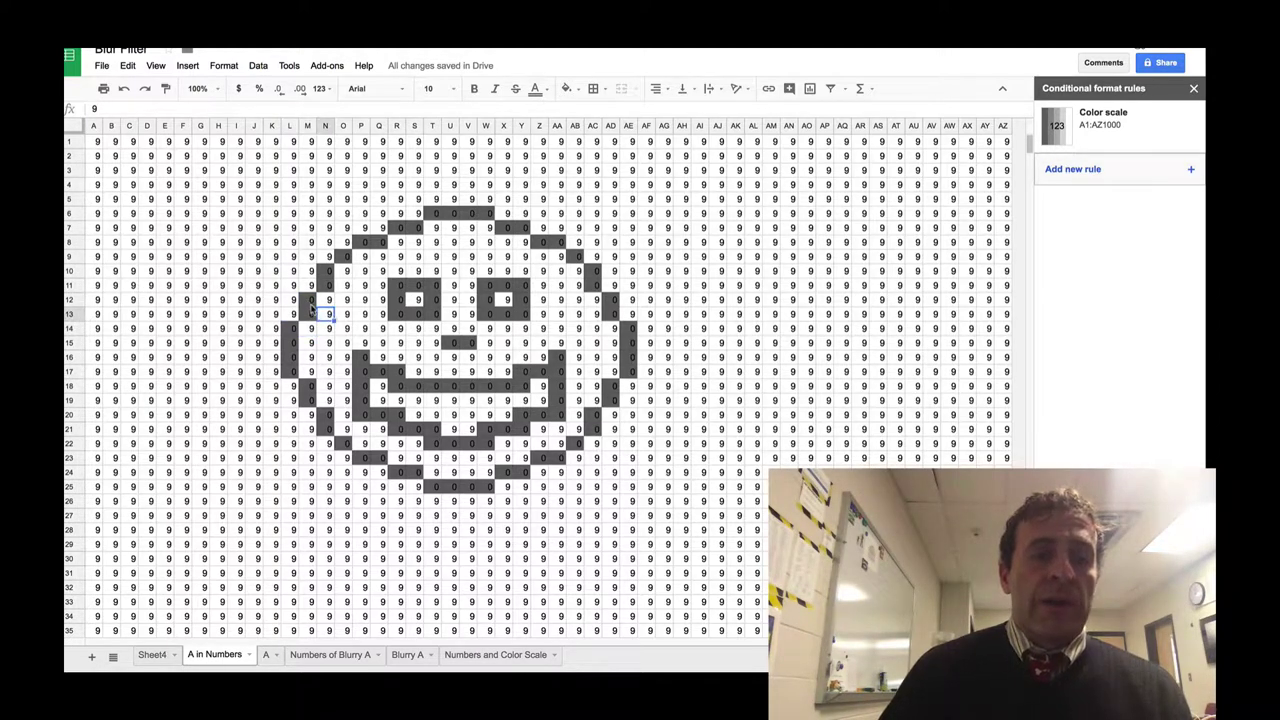
click(322, 303)
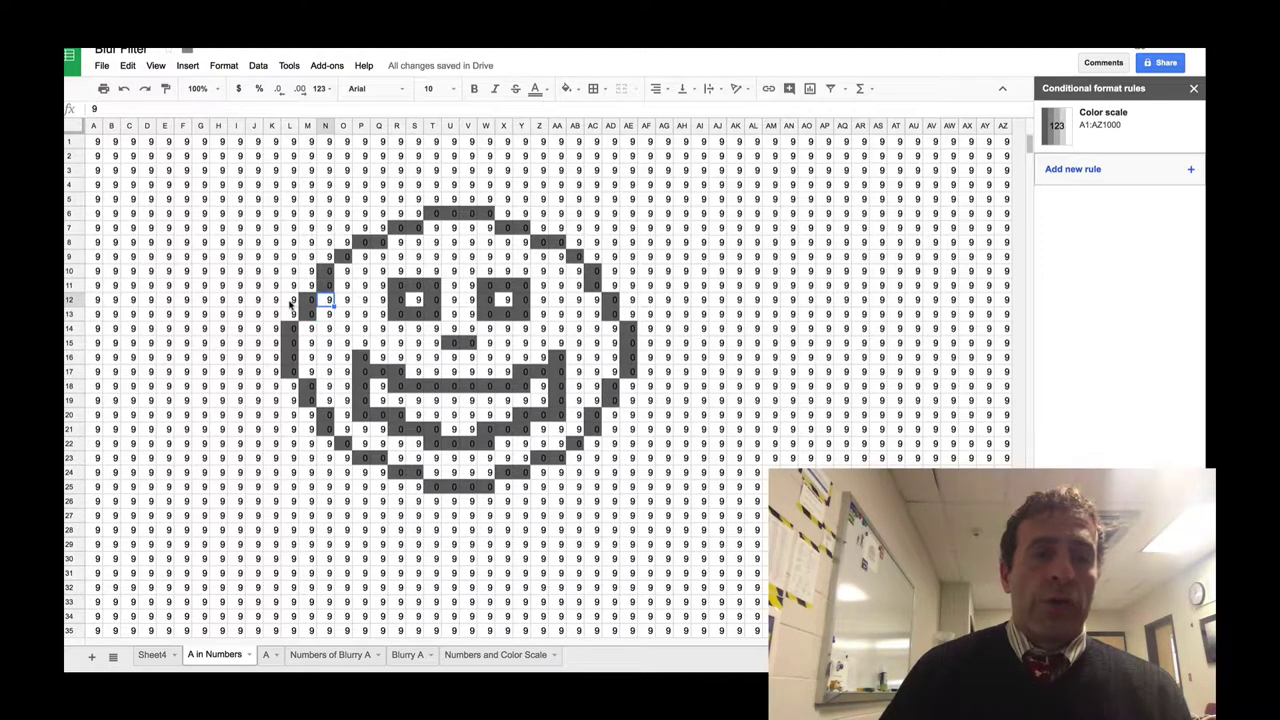
click(291, 301)
click(291, 330)
click(326, 330)
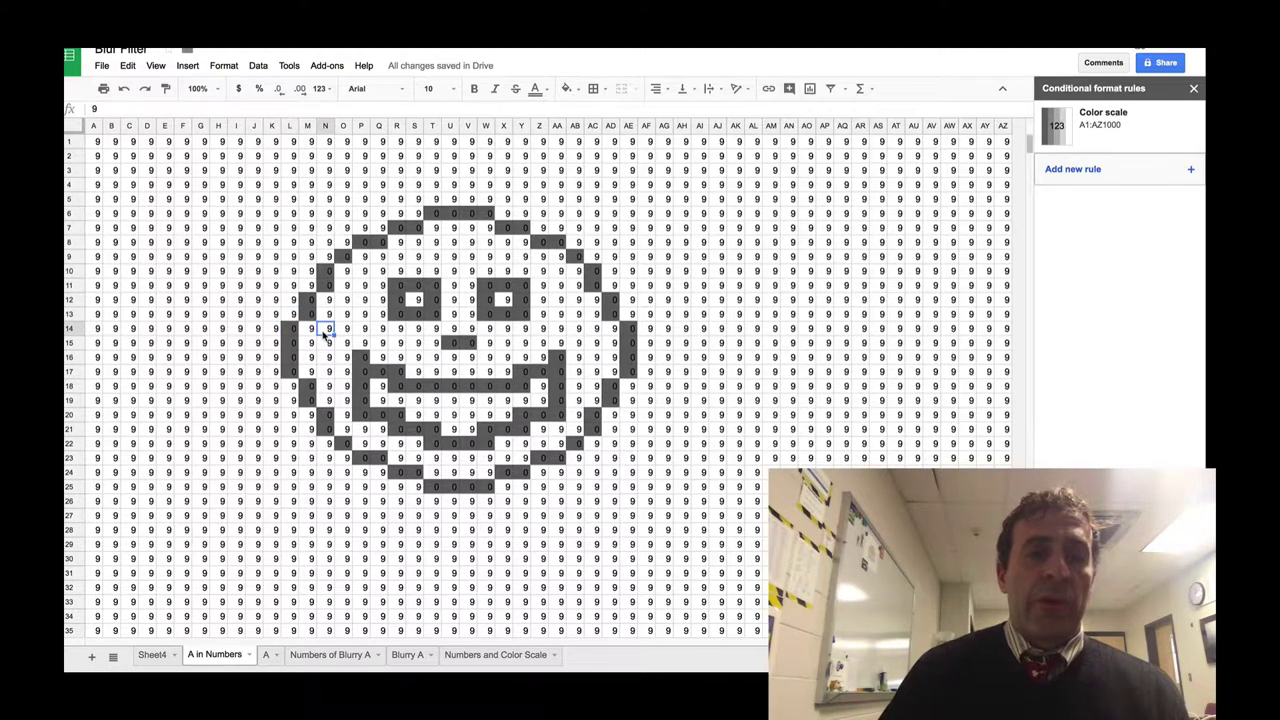
click(322, 655)
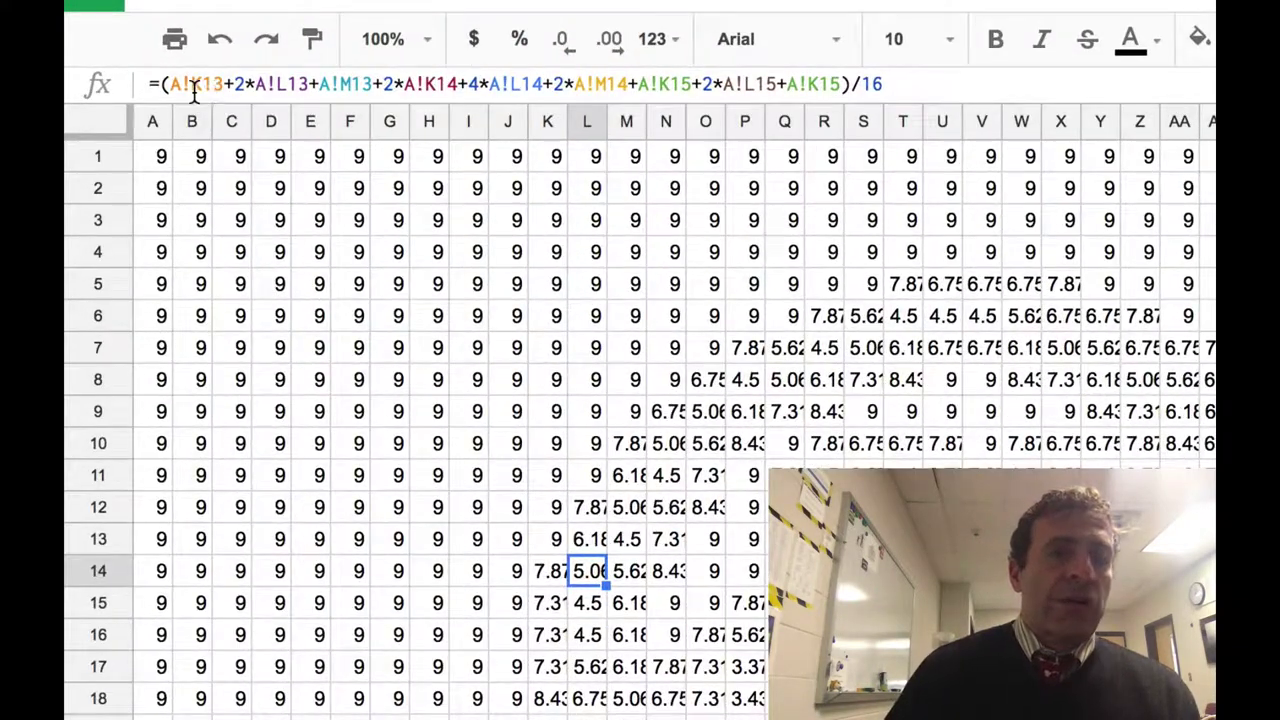
click(180, 87)
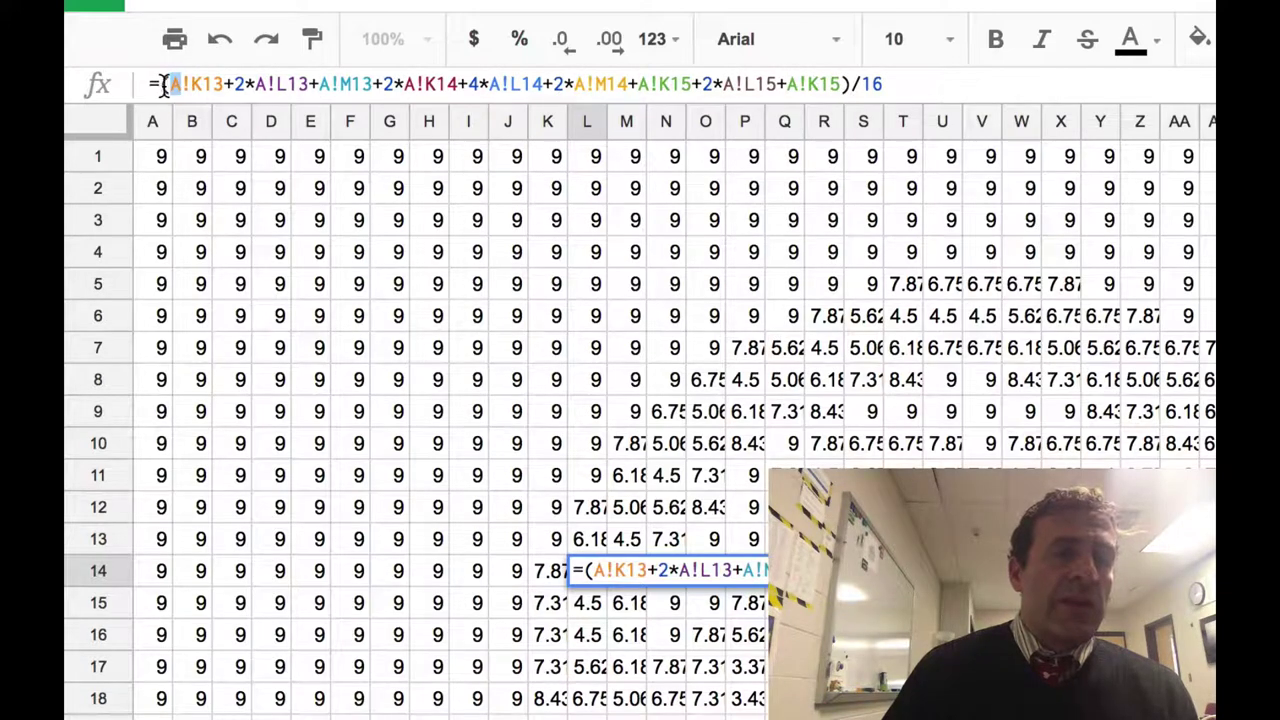
drag(193, 85, 255, 84)
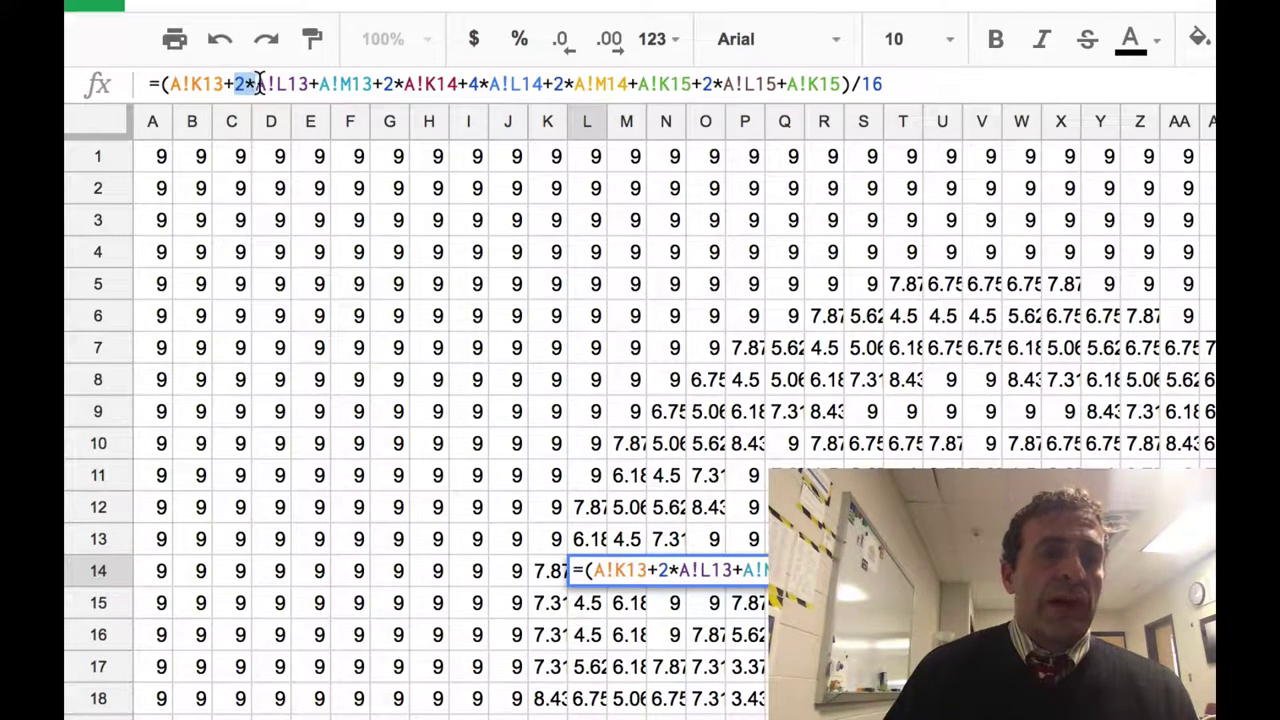
click(259, 84)
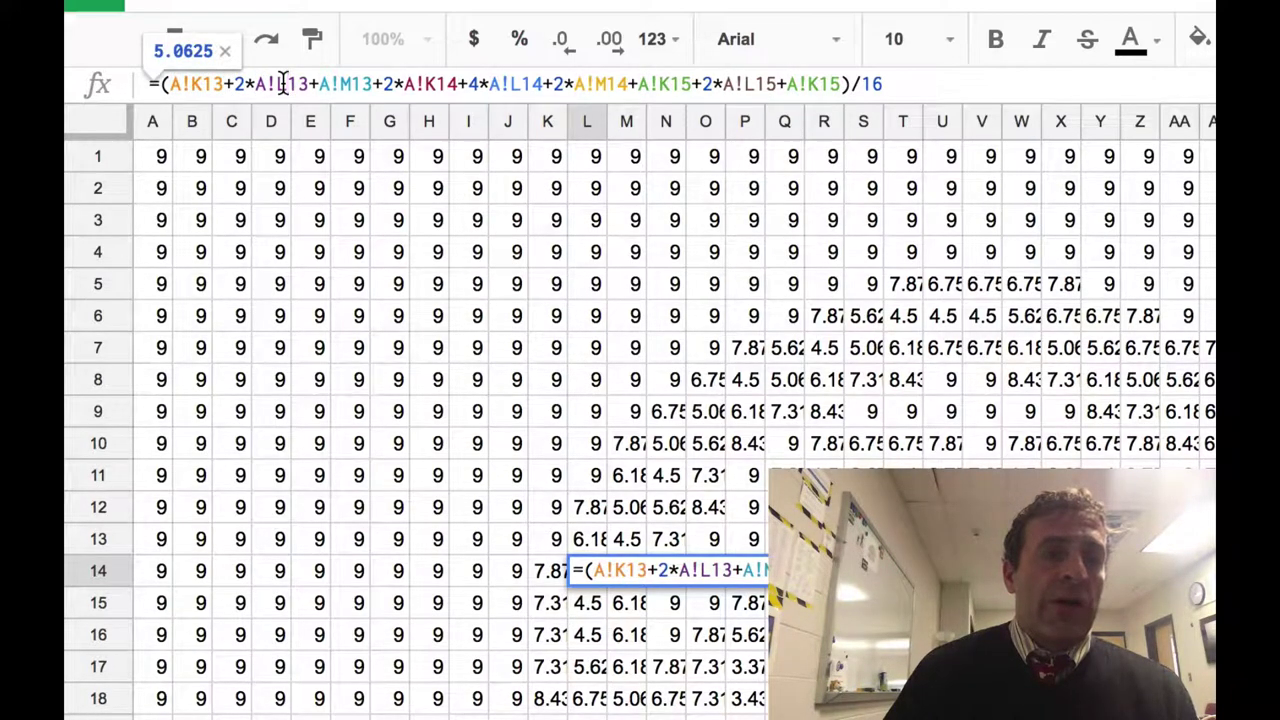
click(320, 84)
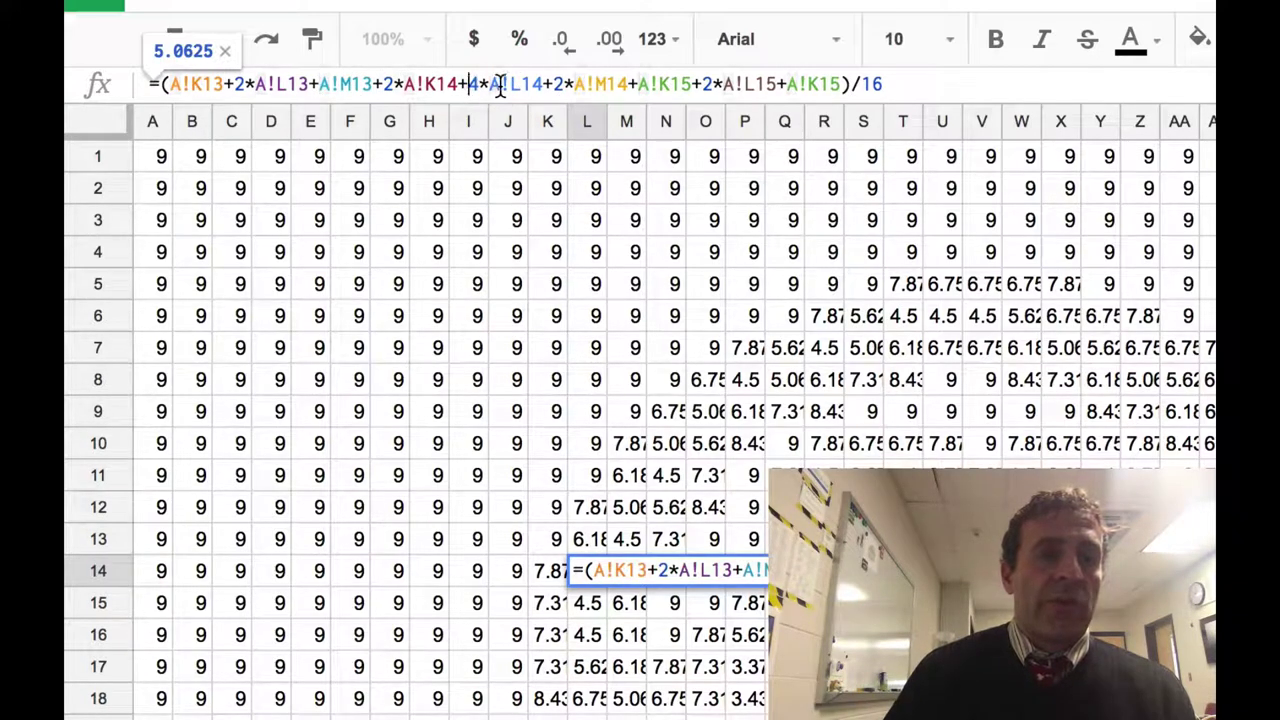
drag(511, 85, 543, 86)
click(543, 85)
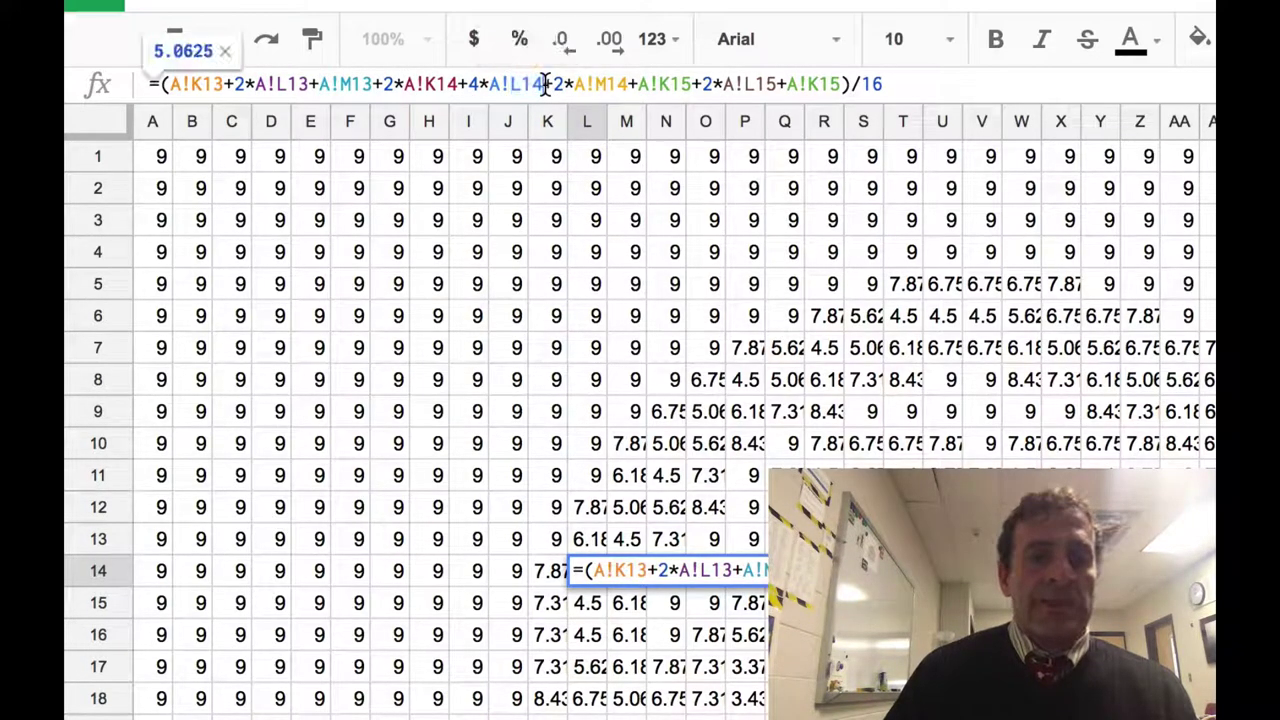
click(537, 612)
click(586, 572)
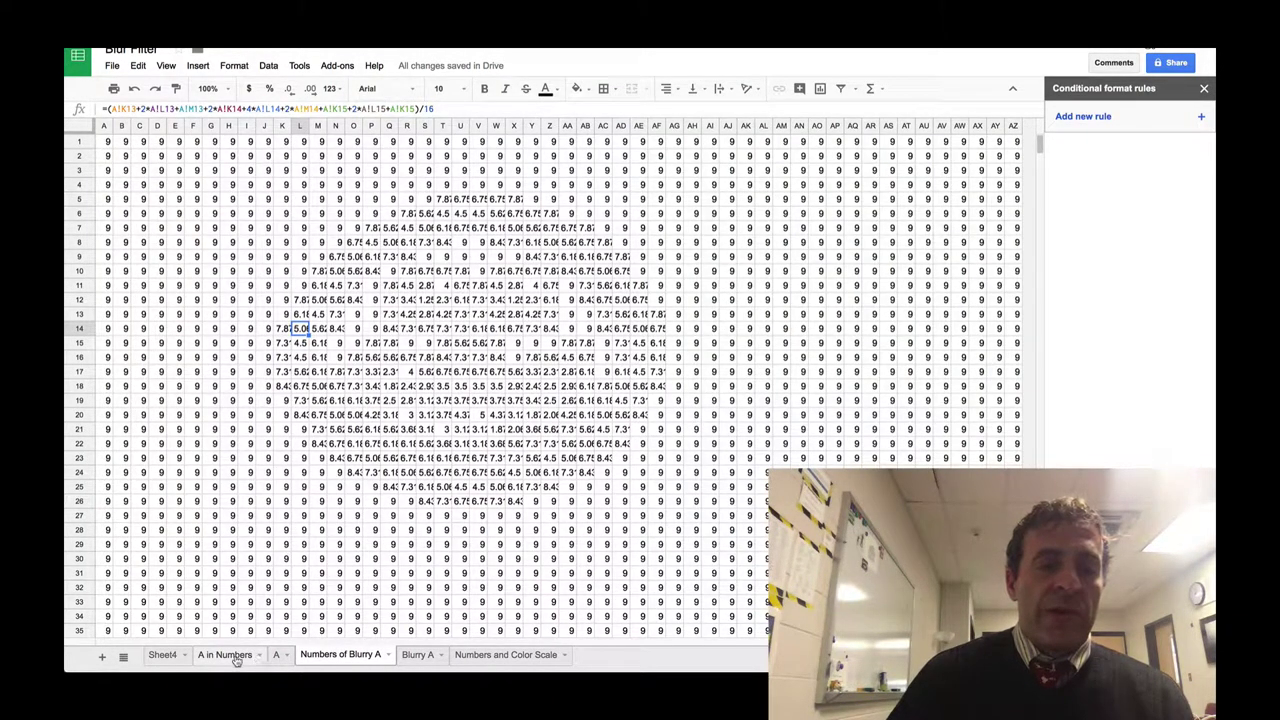
Toggle four times between sheet A and Blurry A to compare the sharp and blurred smileys
click(276, 655)
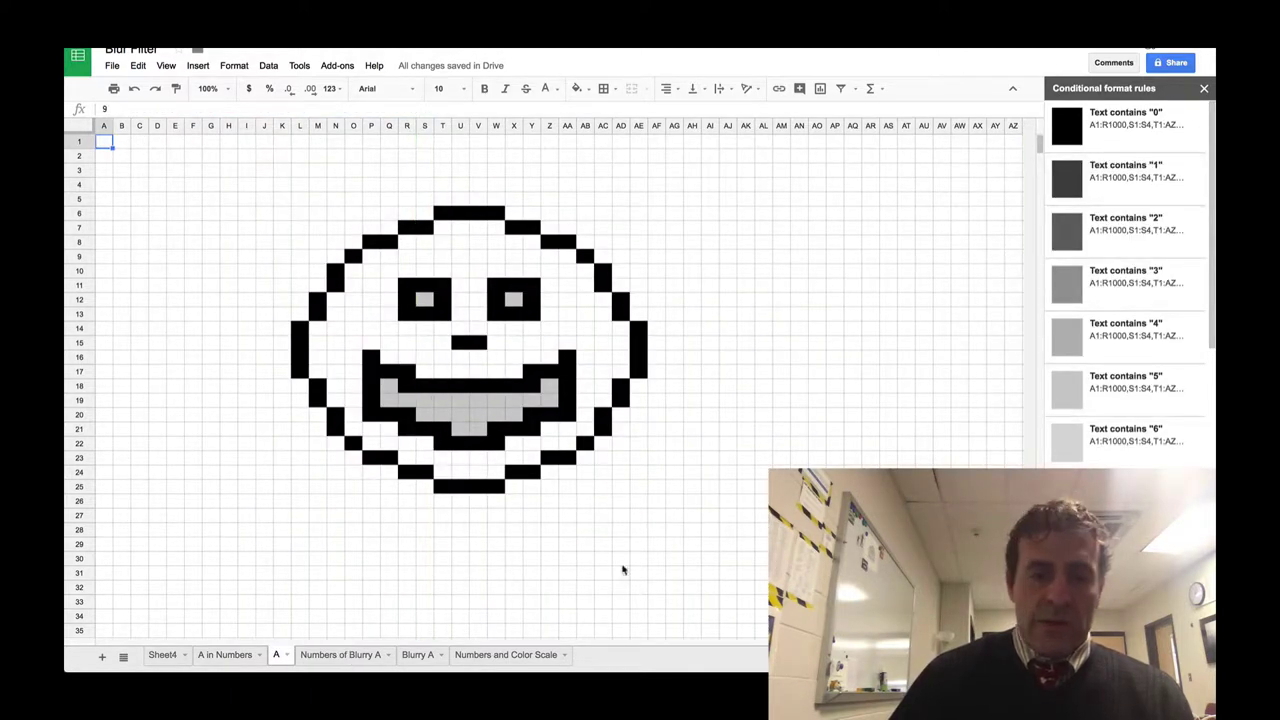
click(411, 656)
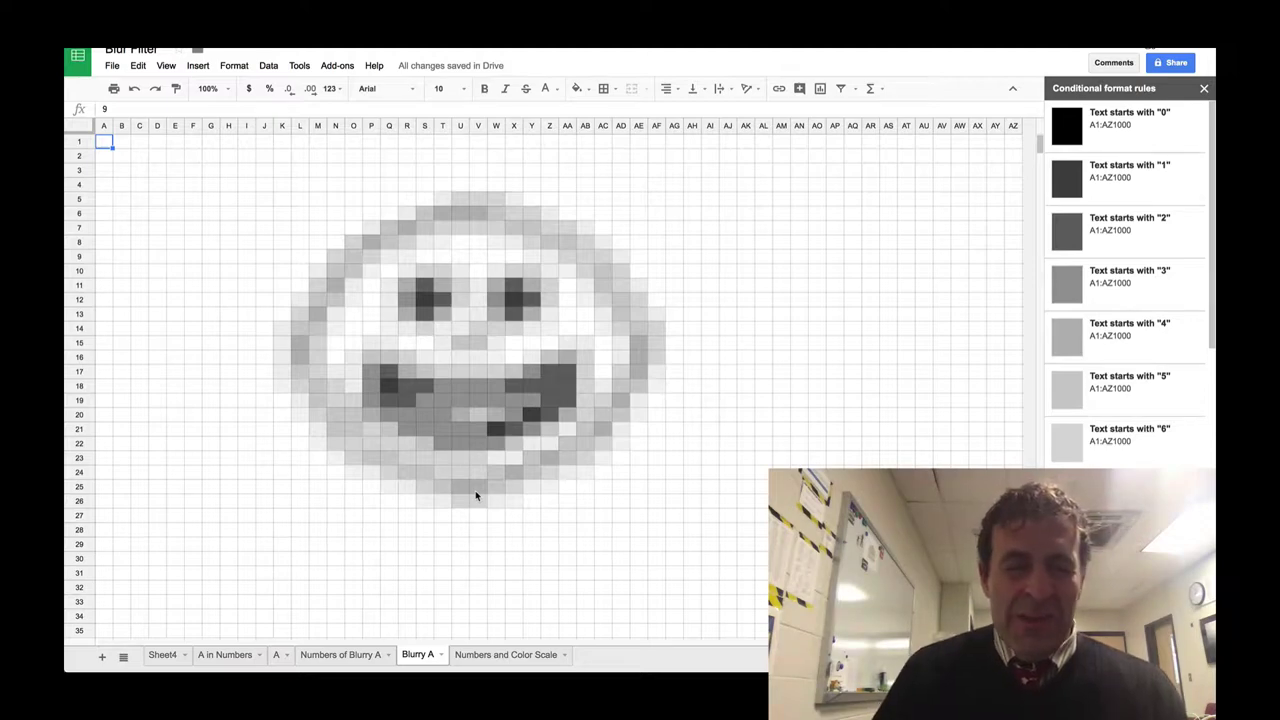
click(279, 656)
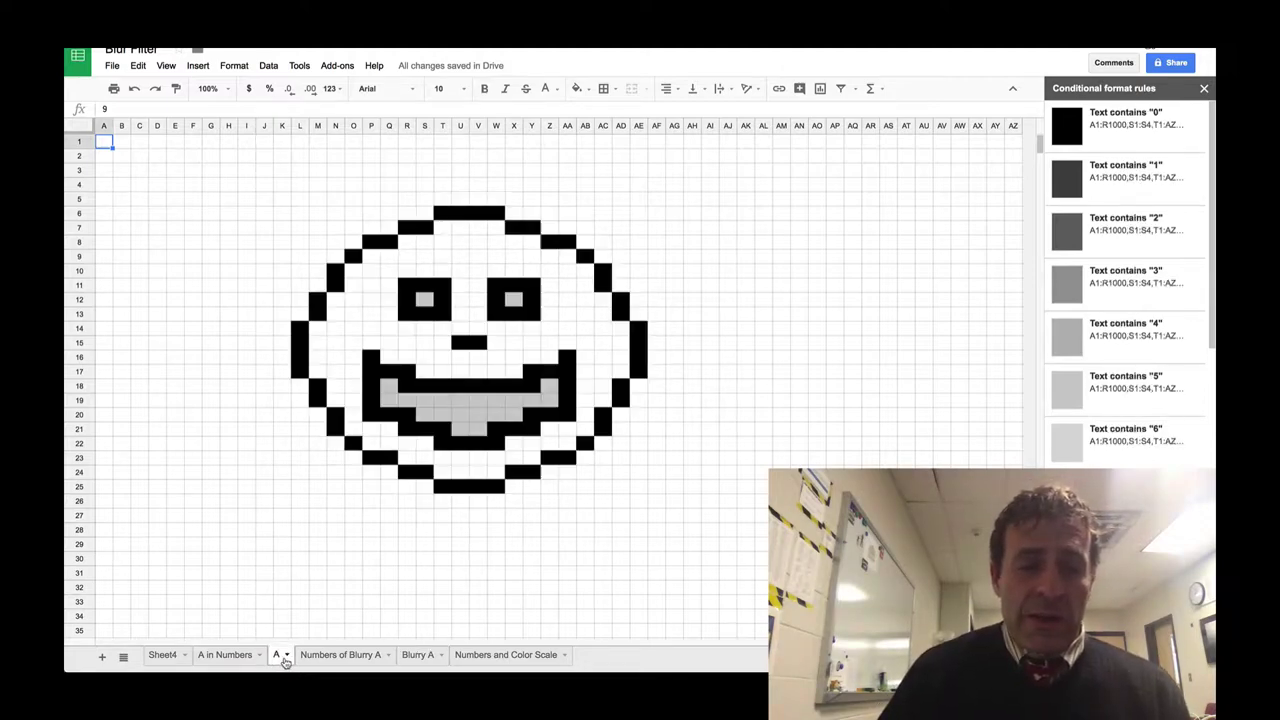
click(411, 655)
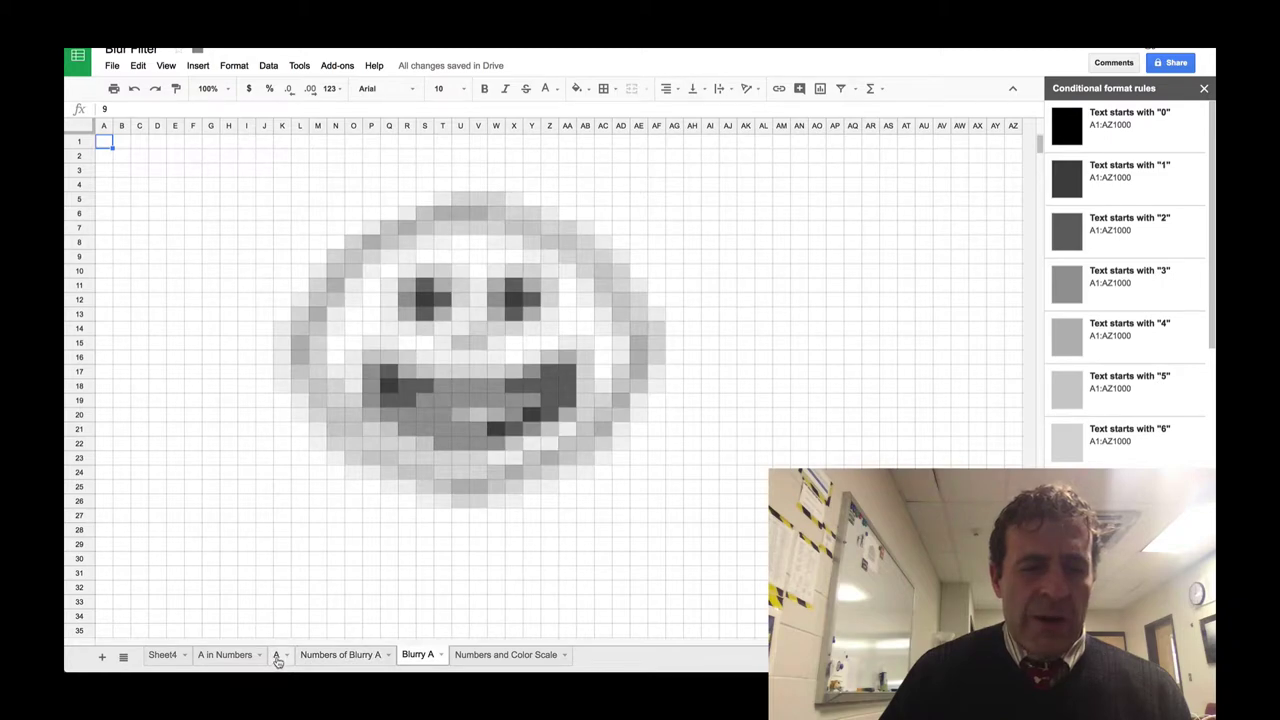
click(279, 656)
click(416, 655)
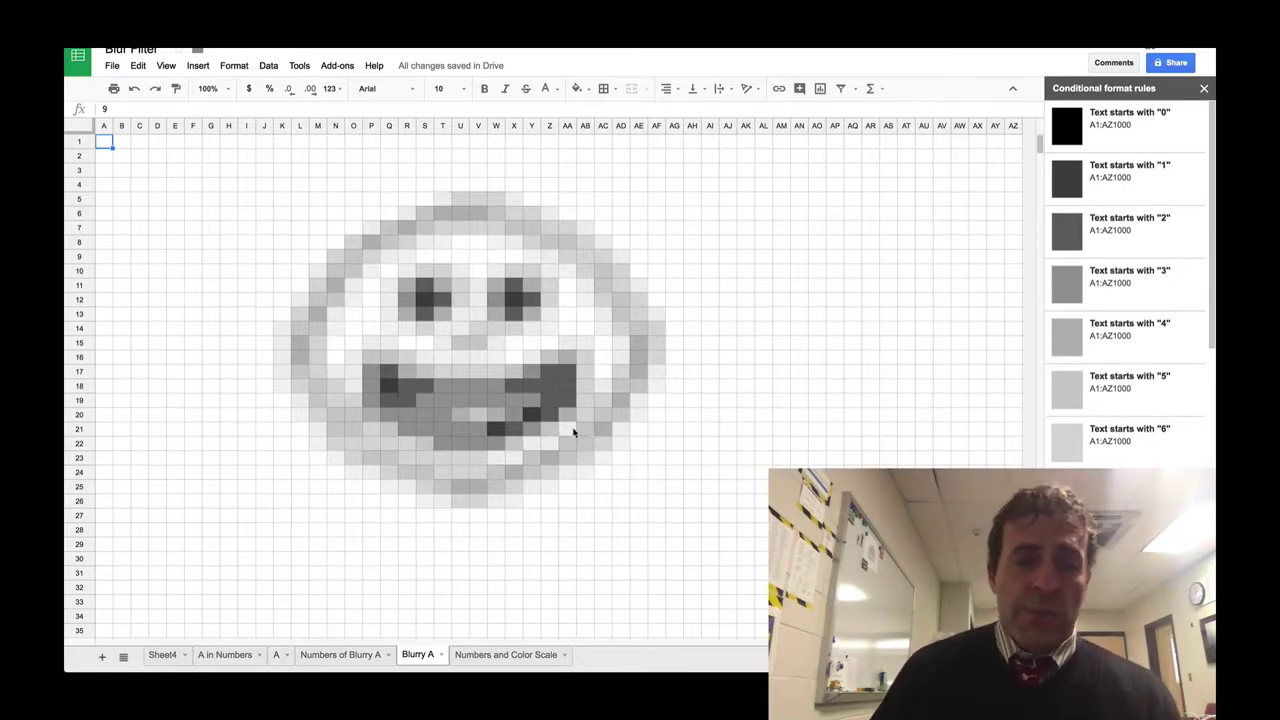
click(275, 656)
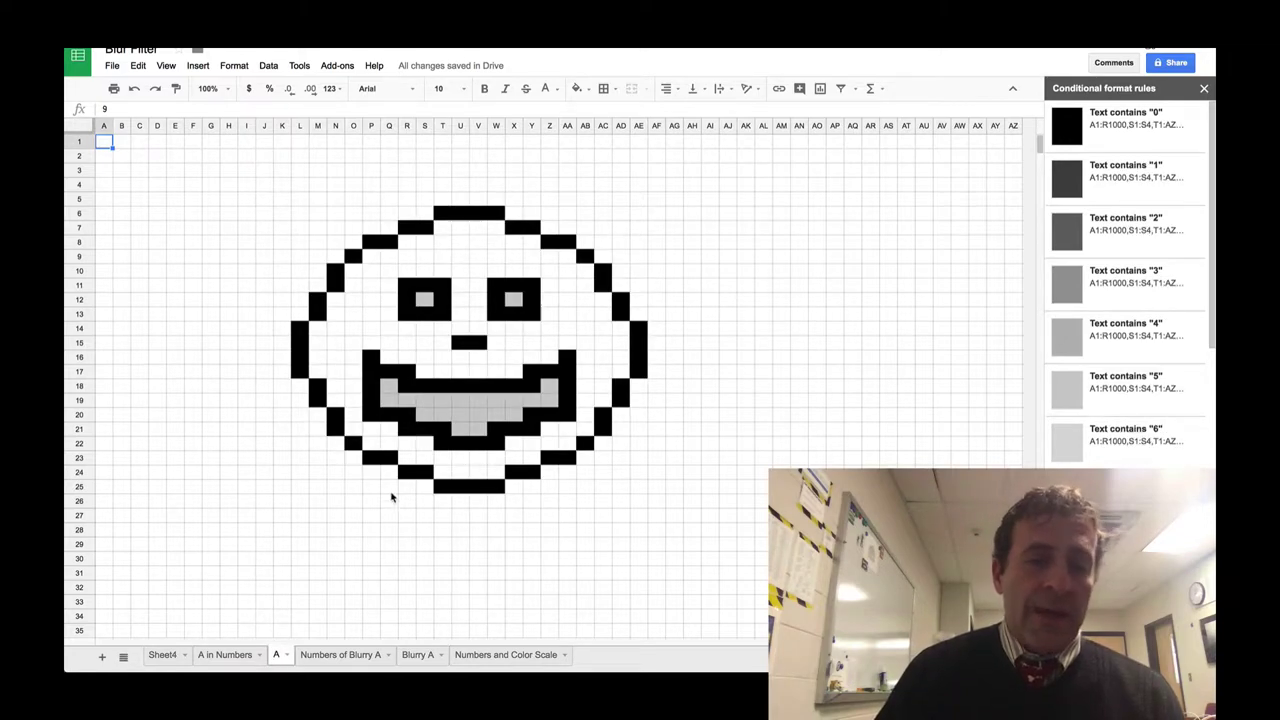
click(415, 656)
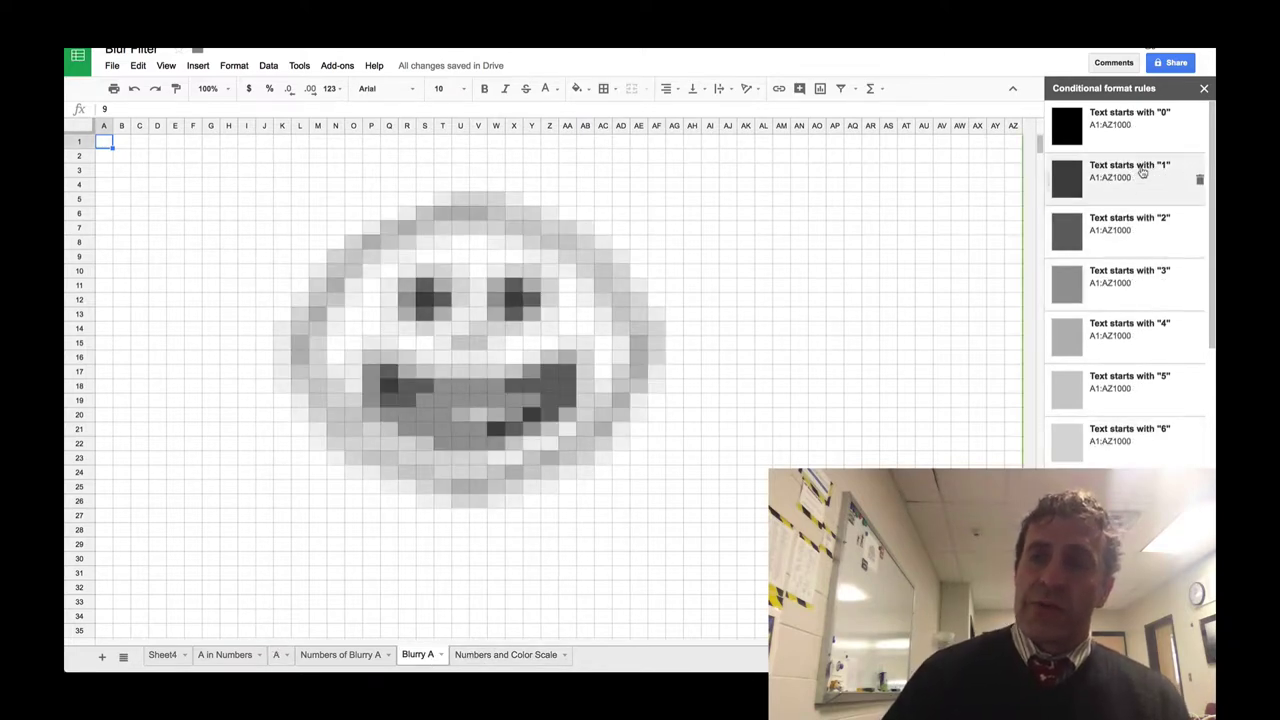
On Numbers and Color Scale, delete the duplicate scale rule and apply the green Default preset, then view A in Numbers
click(510, 656)
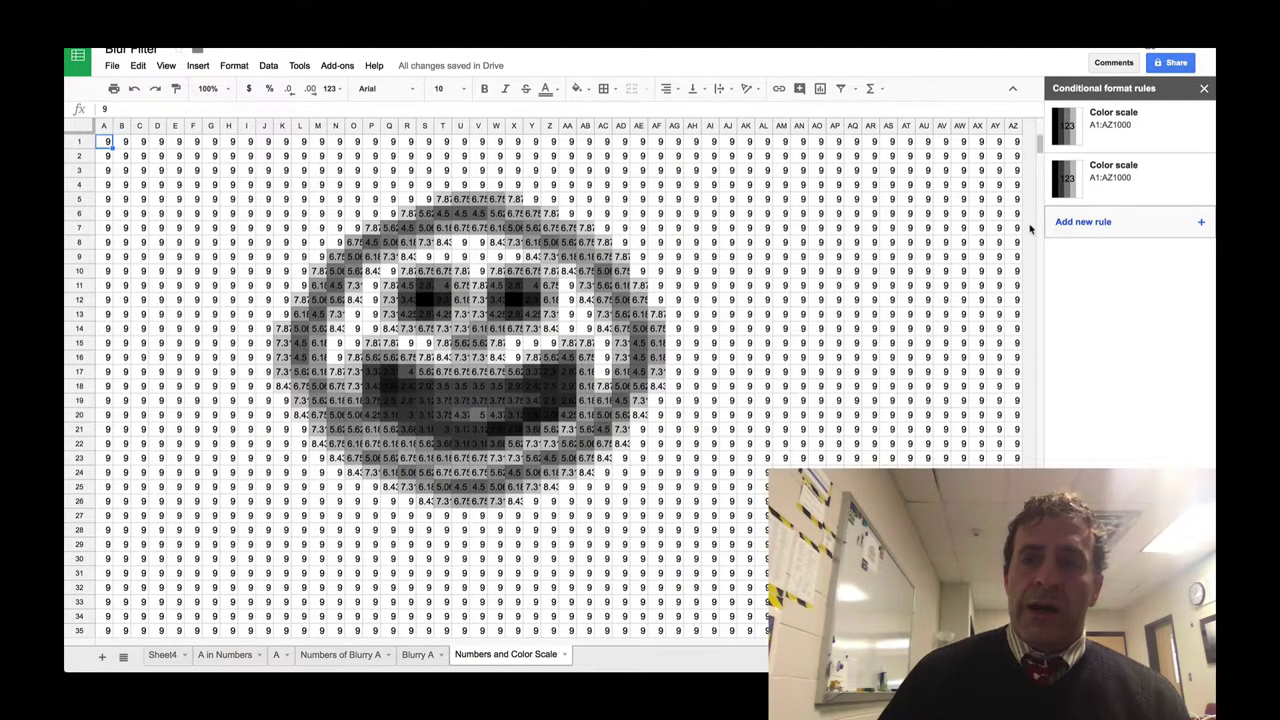
click(1199, 180)
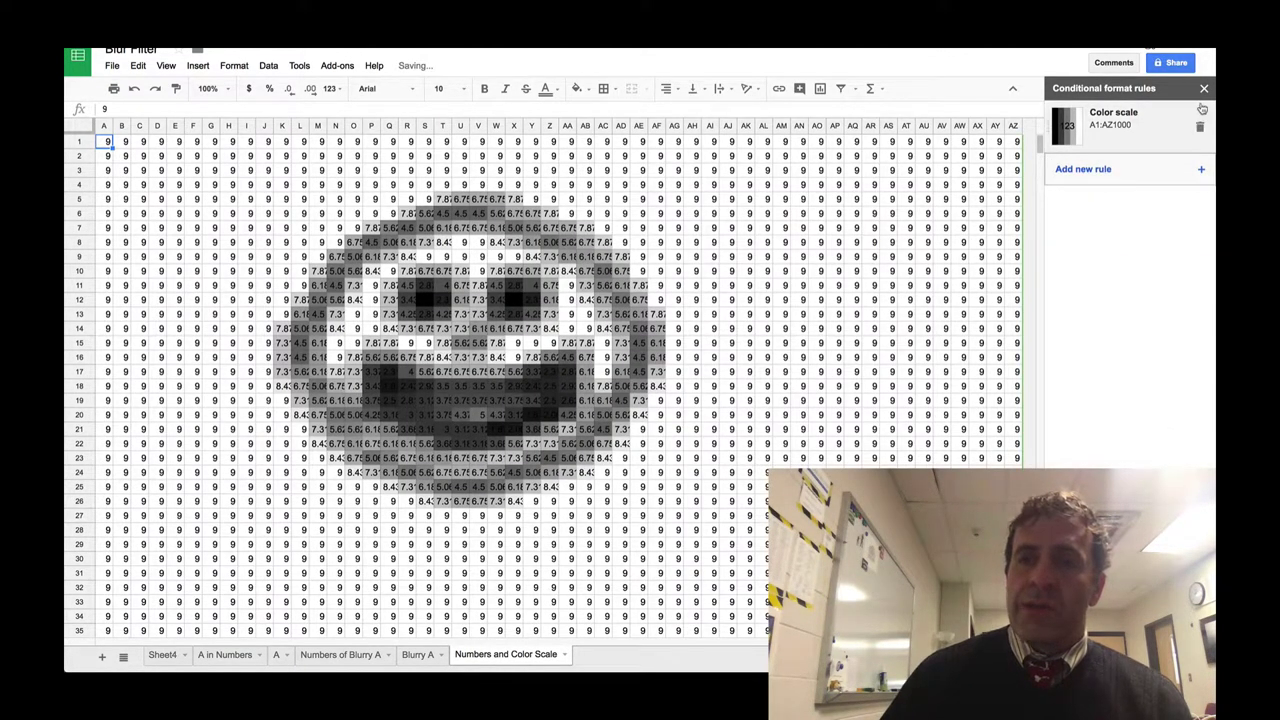
click(1099, 130)
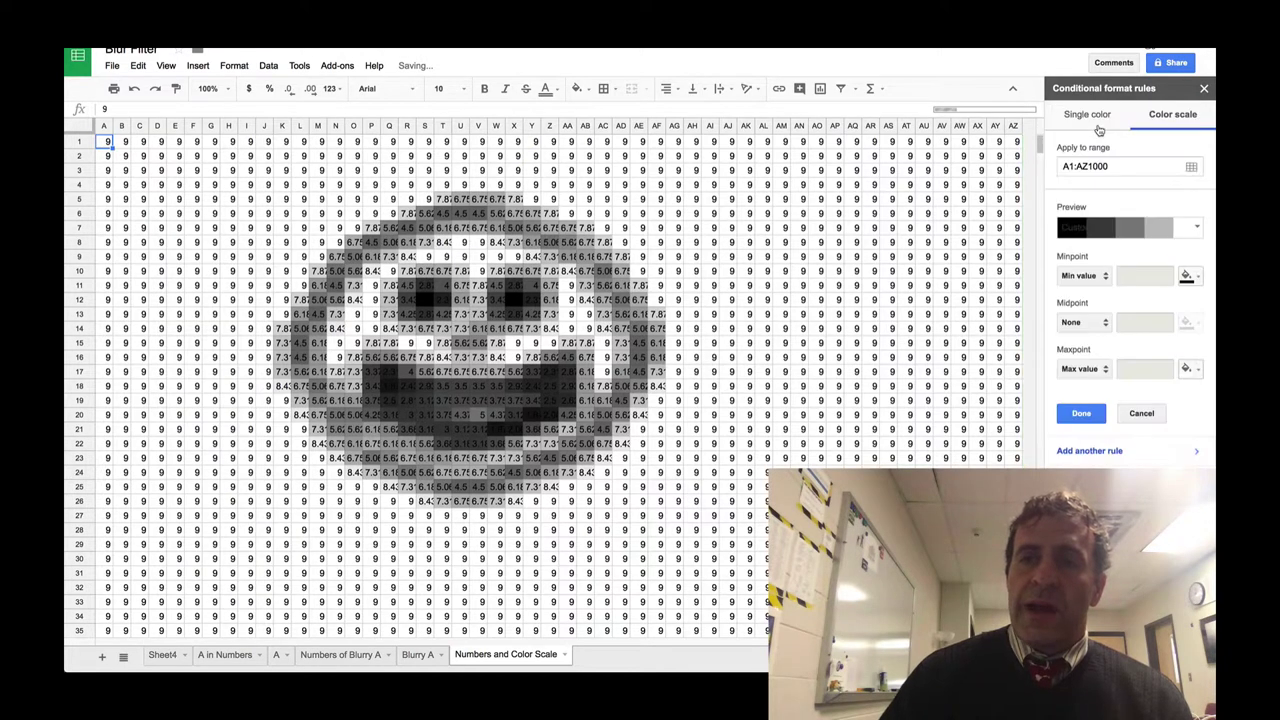
click(1188, 228)
click(1068, 274)
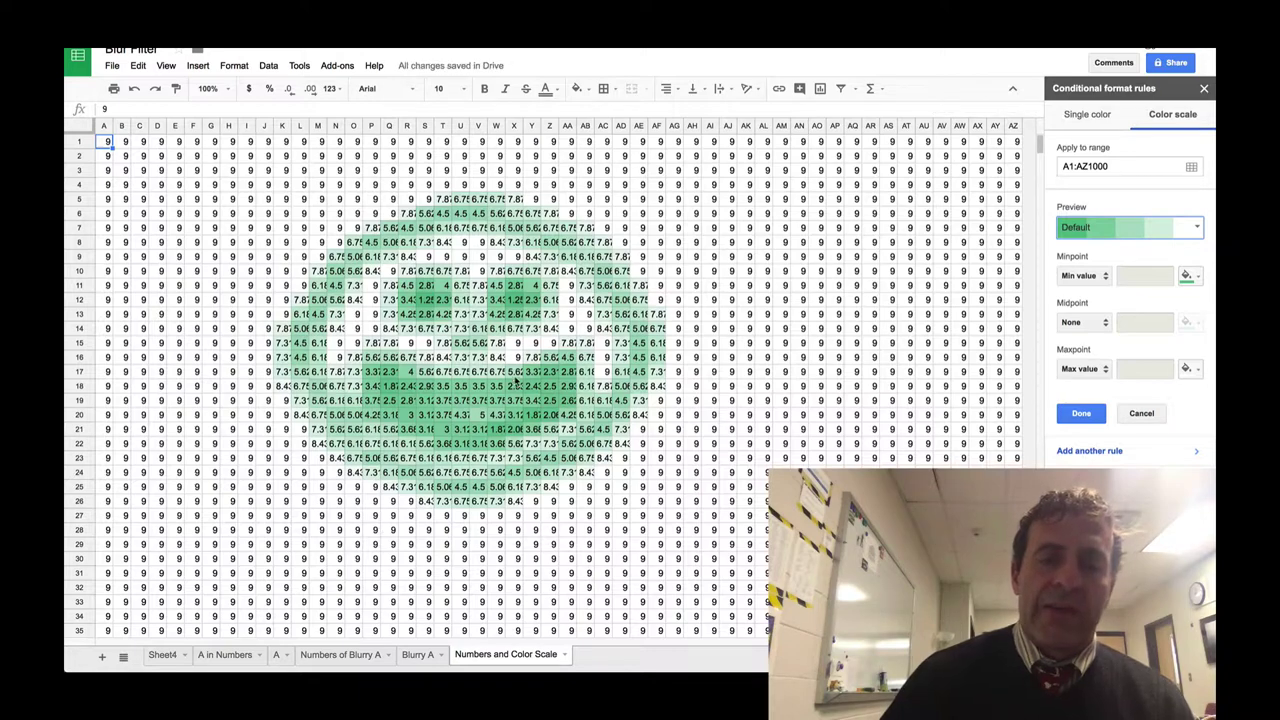
click(165, 656)
click(224, 654)
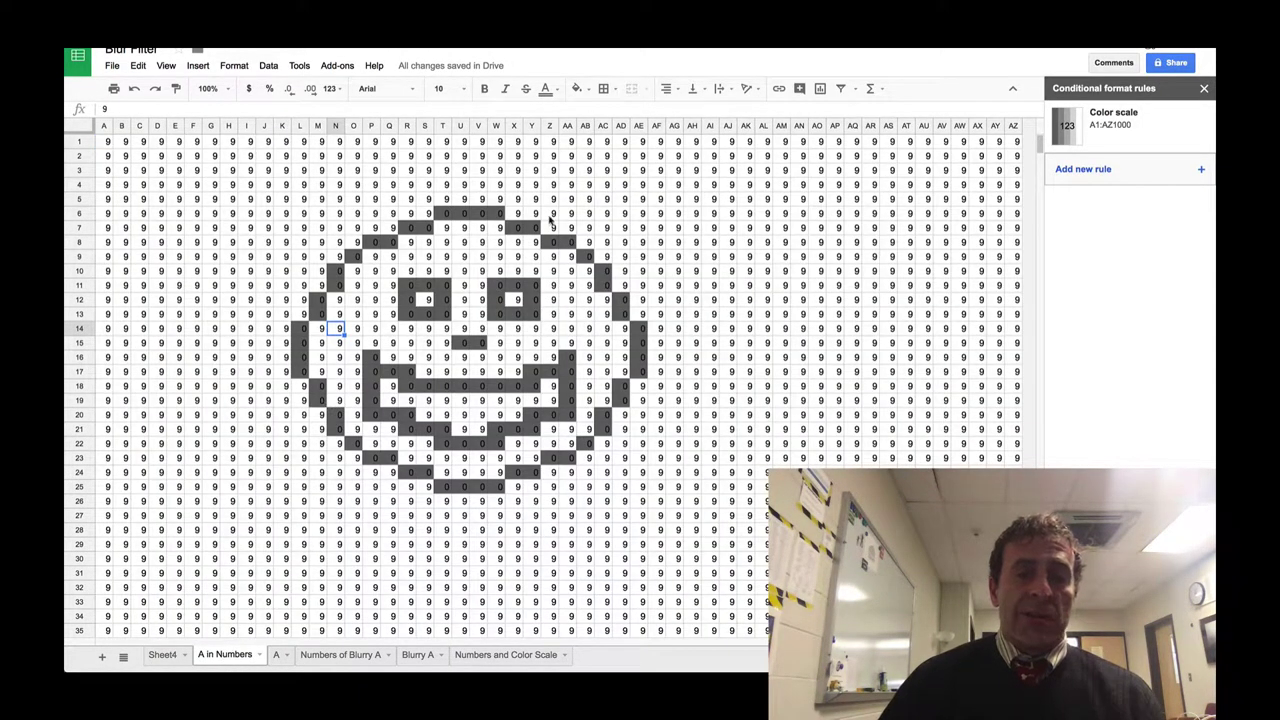
Visit sheet A and Numbers of Blurry A, finishing on the blurred smiley in Blurry A
click(277, 656)
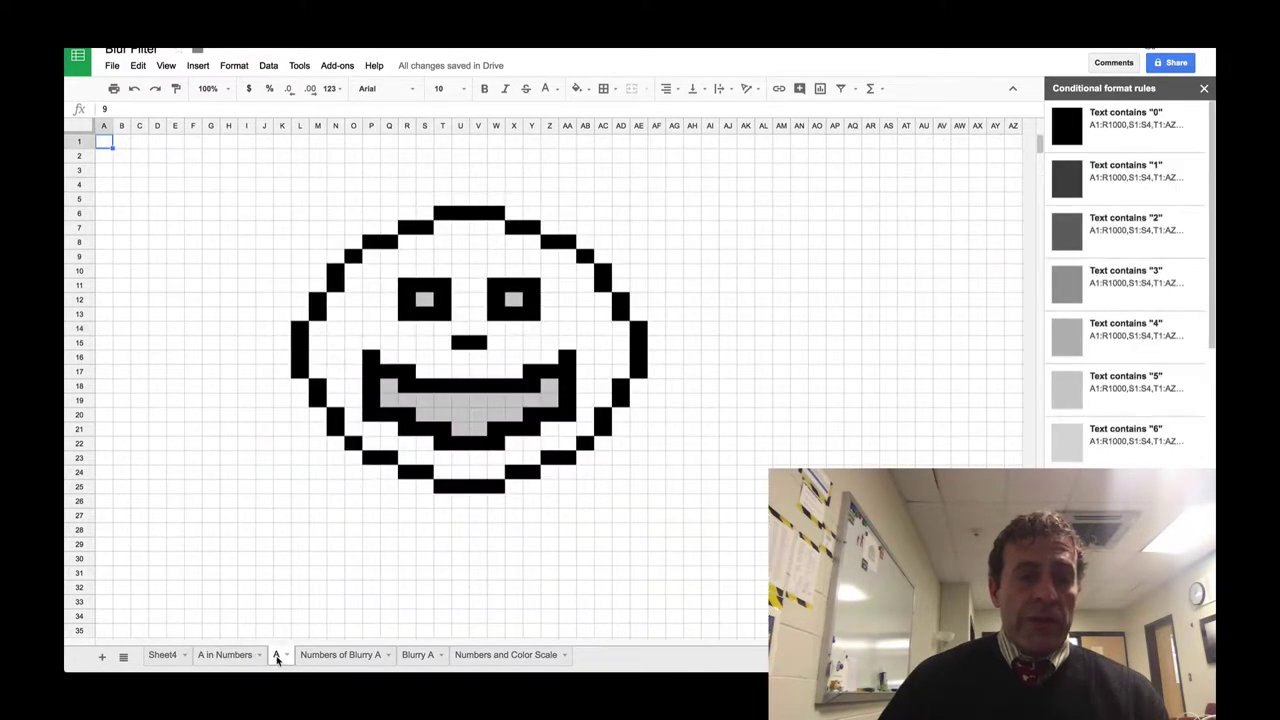
click(329, 657)
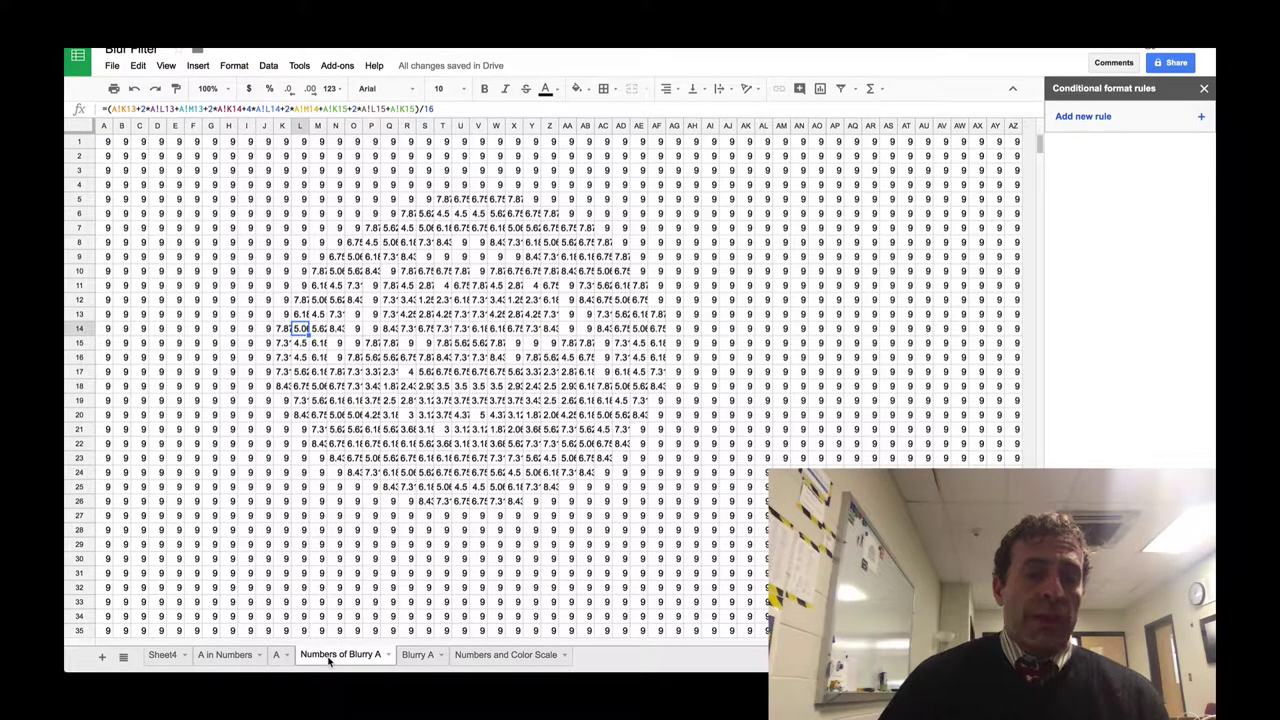
click(416, 656)
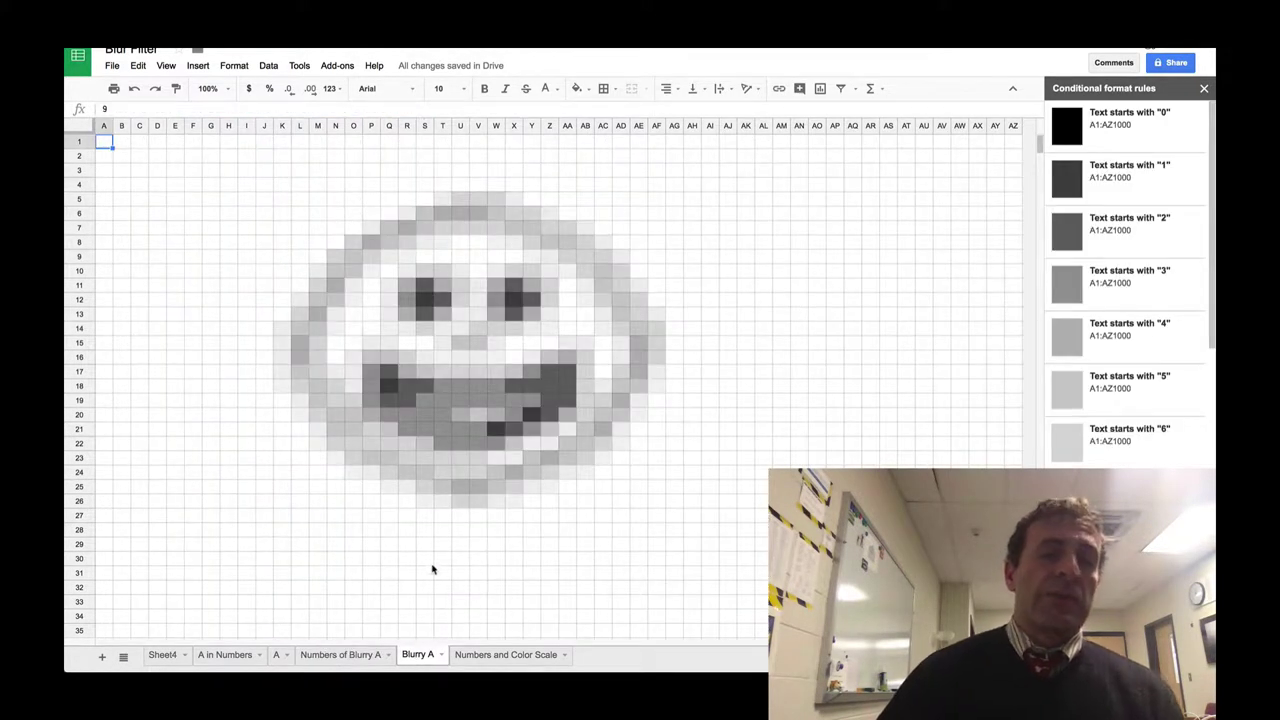